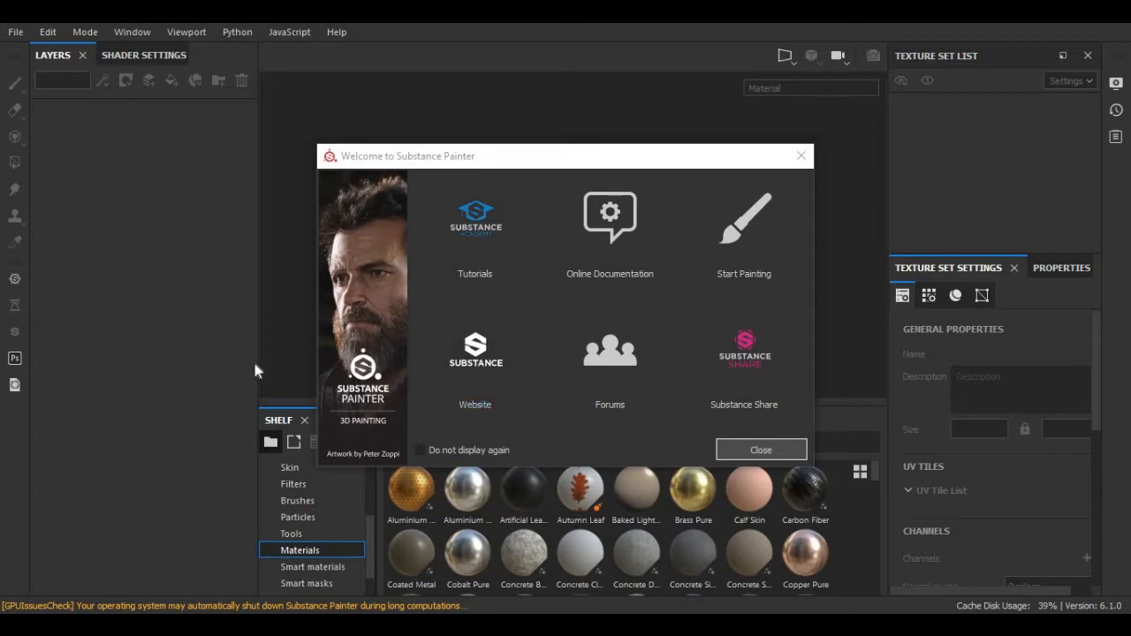
Dismiss the Welcome dialog and bring up the File menu.
left_click(740, 452)
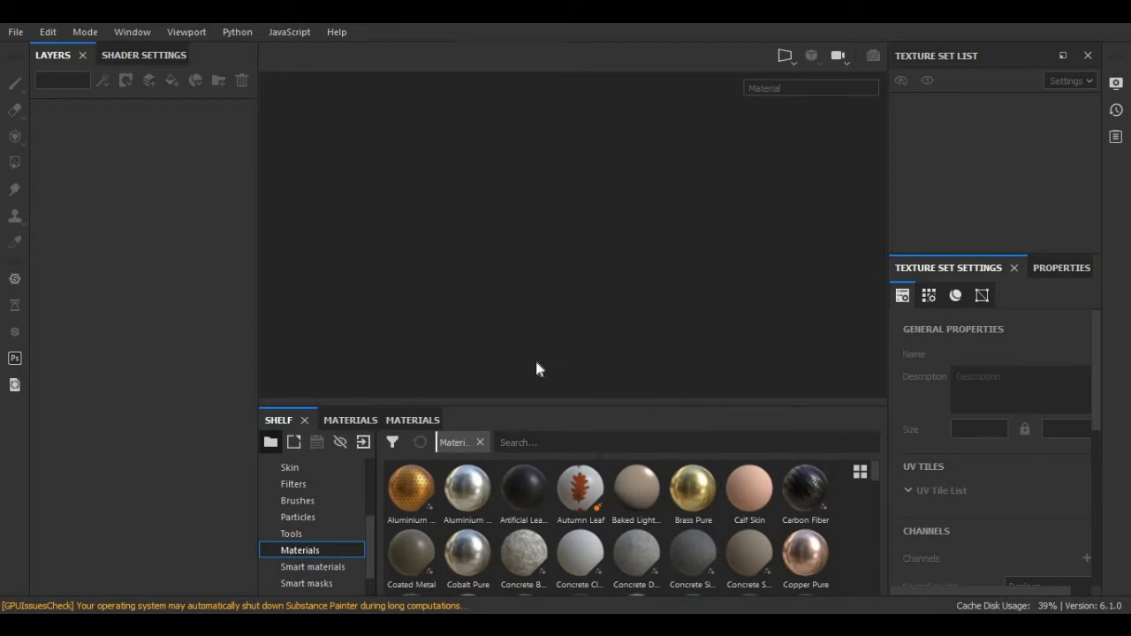
left_click(15, 32)
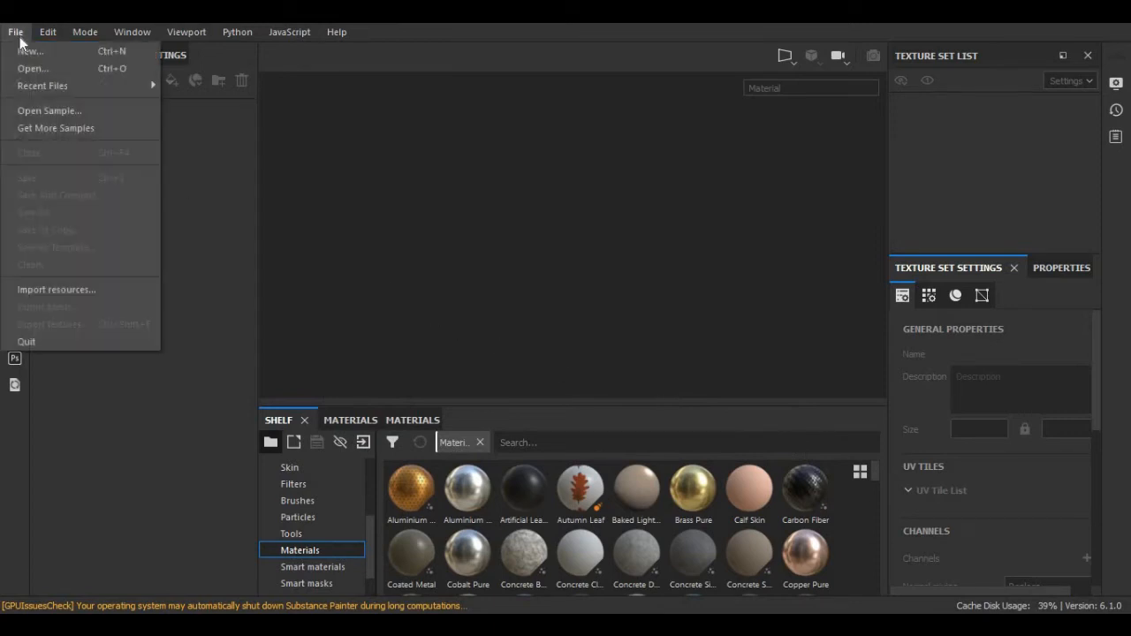
Create a new project from F:/General Desk/3D Object.fbx with the PBR Metallic Roughness template.
left_click(27, 47)
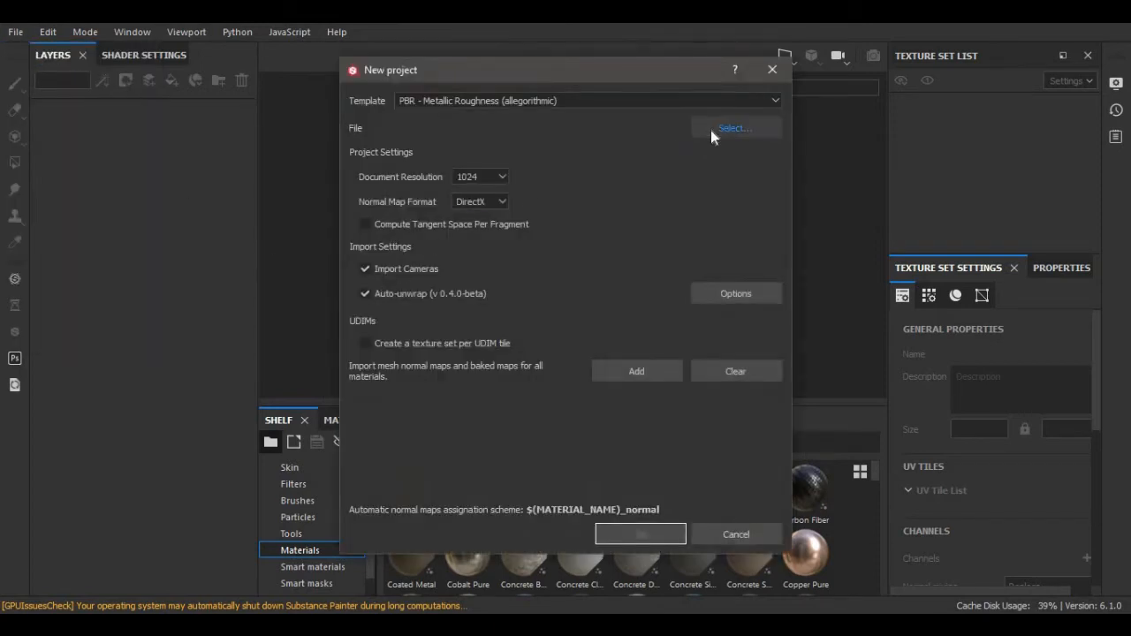
left_click(710, 130)
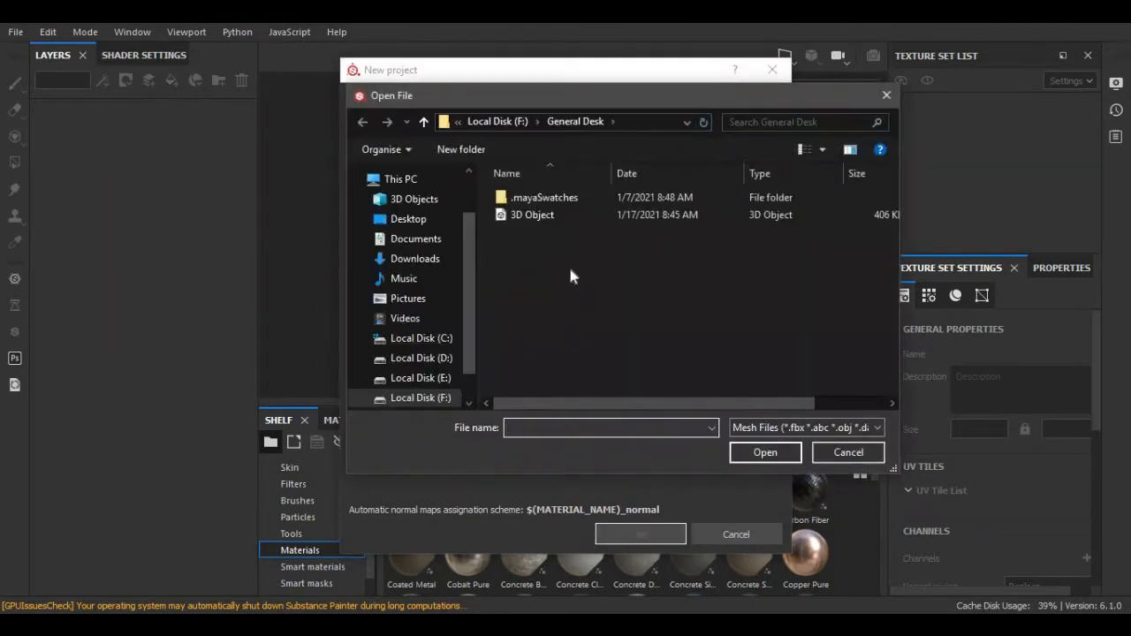
left_click(529, 215)
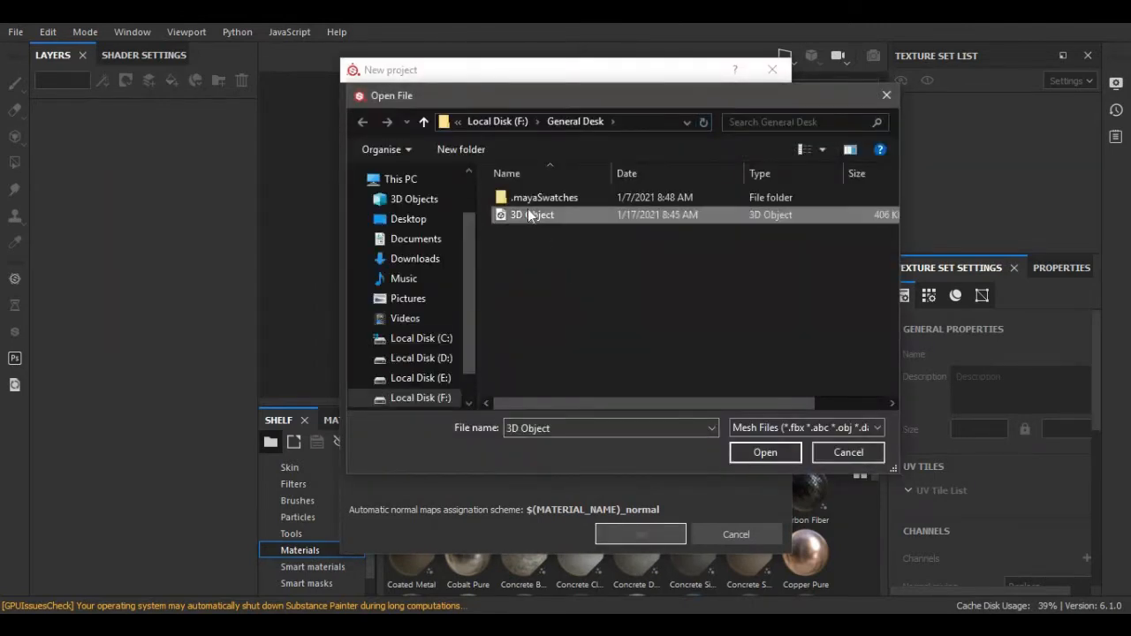
left_click(763, 450)
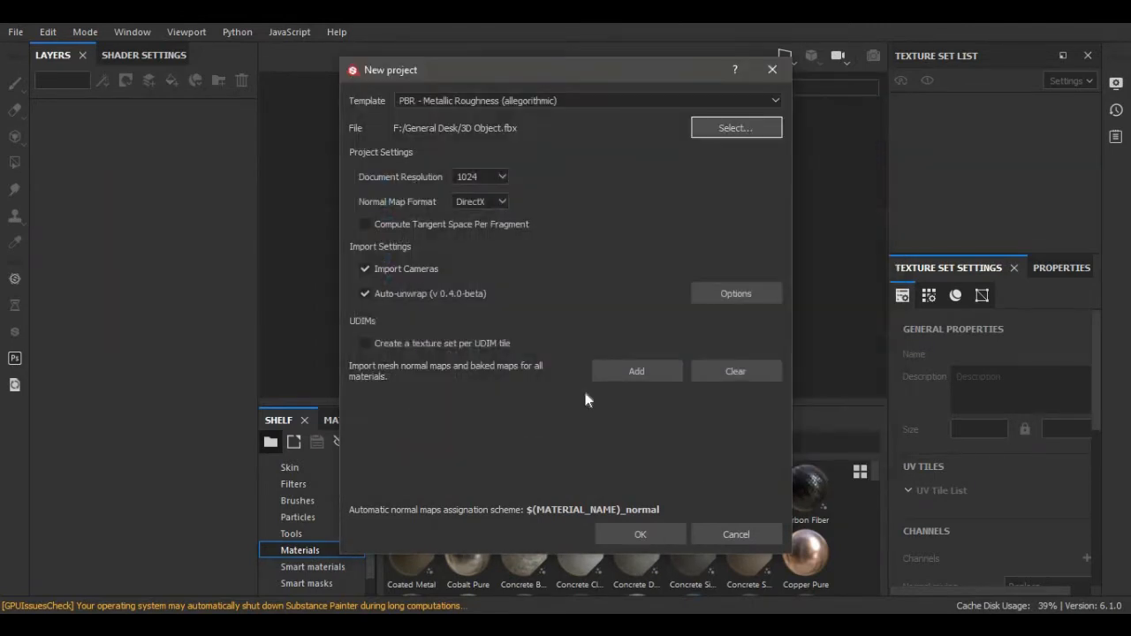
left_click(627, 535)
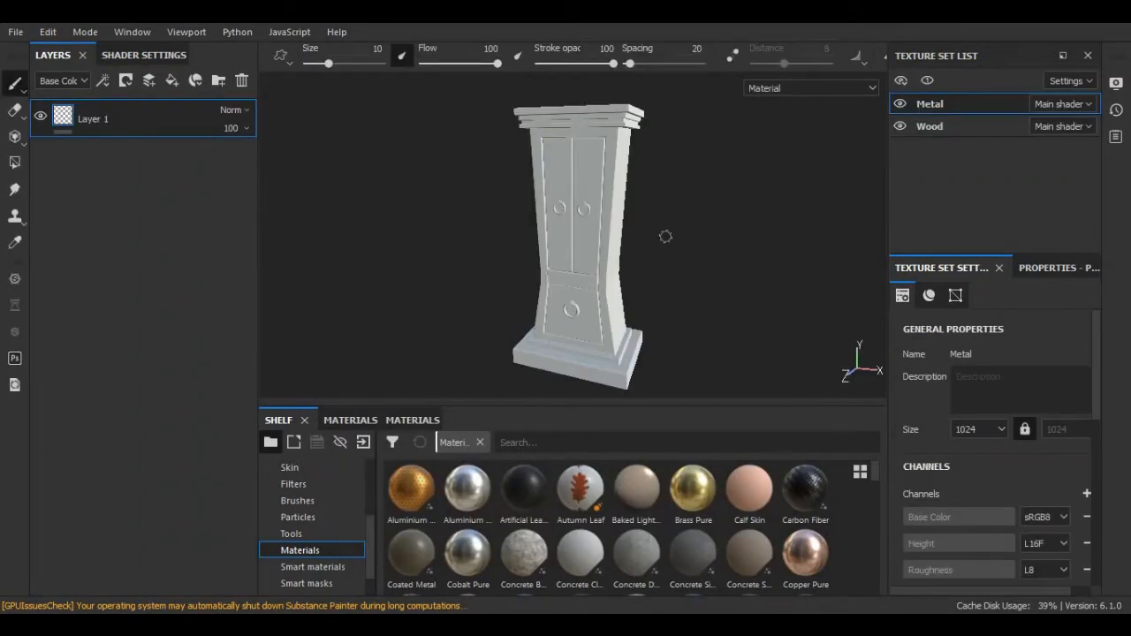
Select the Wood texture set, check the Metal and Wood visibility, and delete Layer 1.
left_click(929, 125)
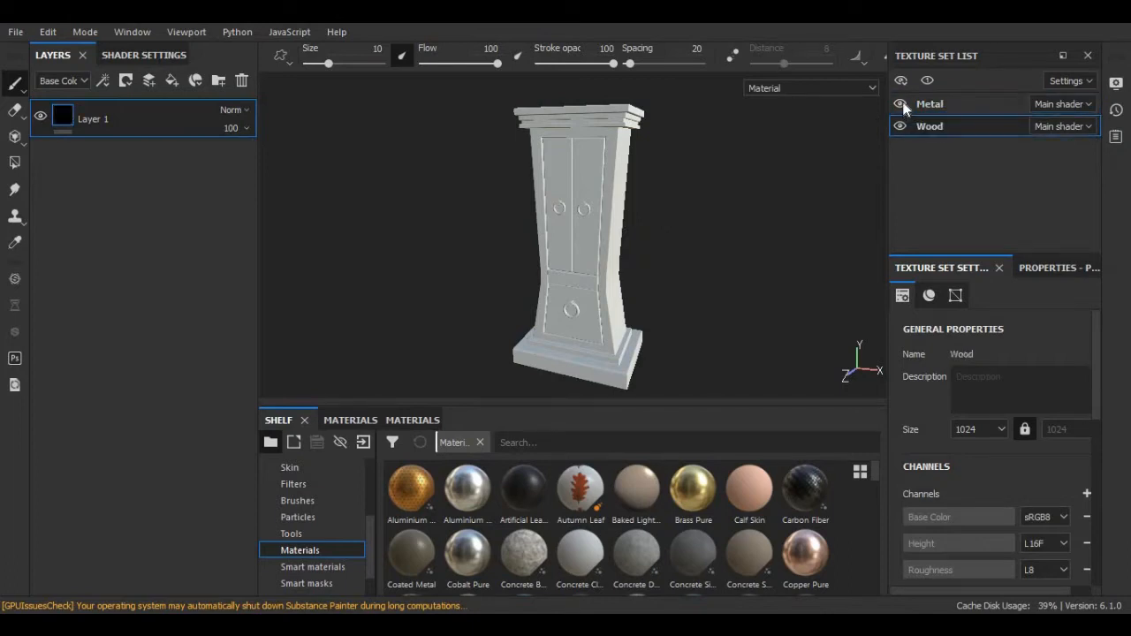
left_click(902, 104)
left_click(901, 104)
left_click(900, 128)
left_click(900, 127)
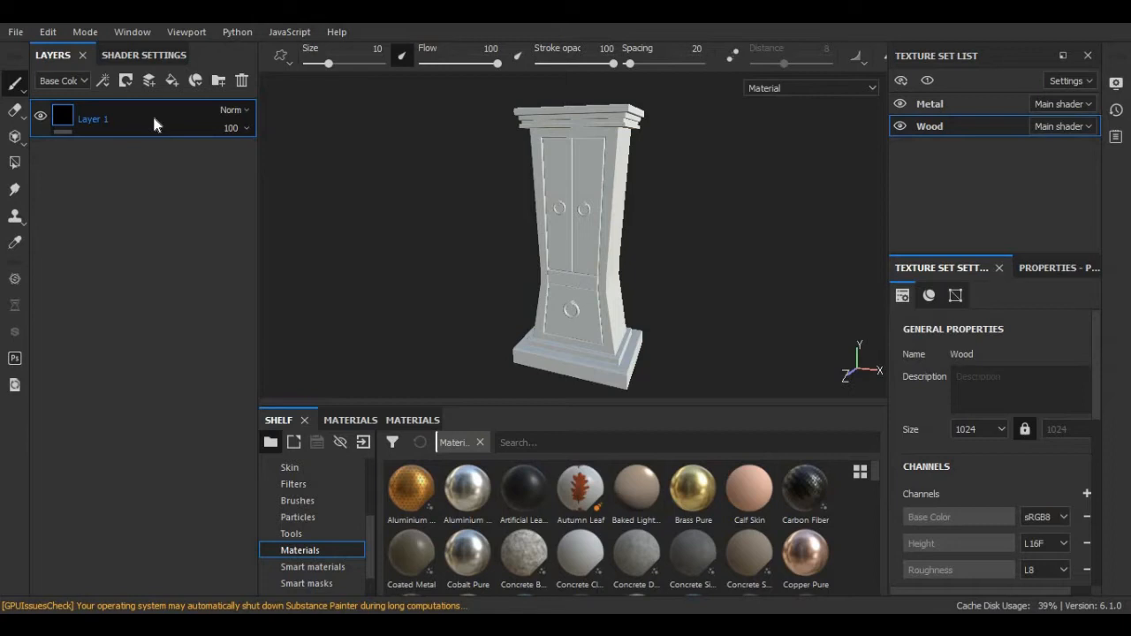
left_click(240, 80)
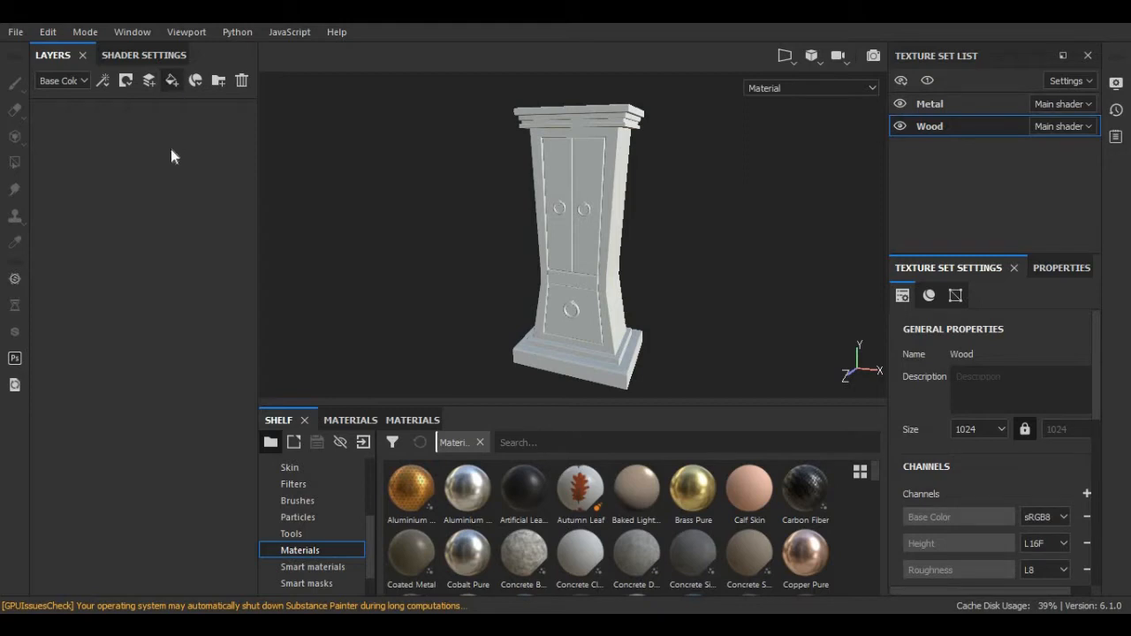
Rename the new fill layer to 'Base Layer'.
double_click(105, 119)
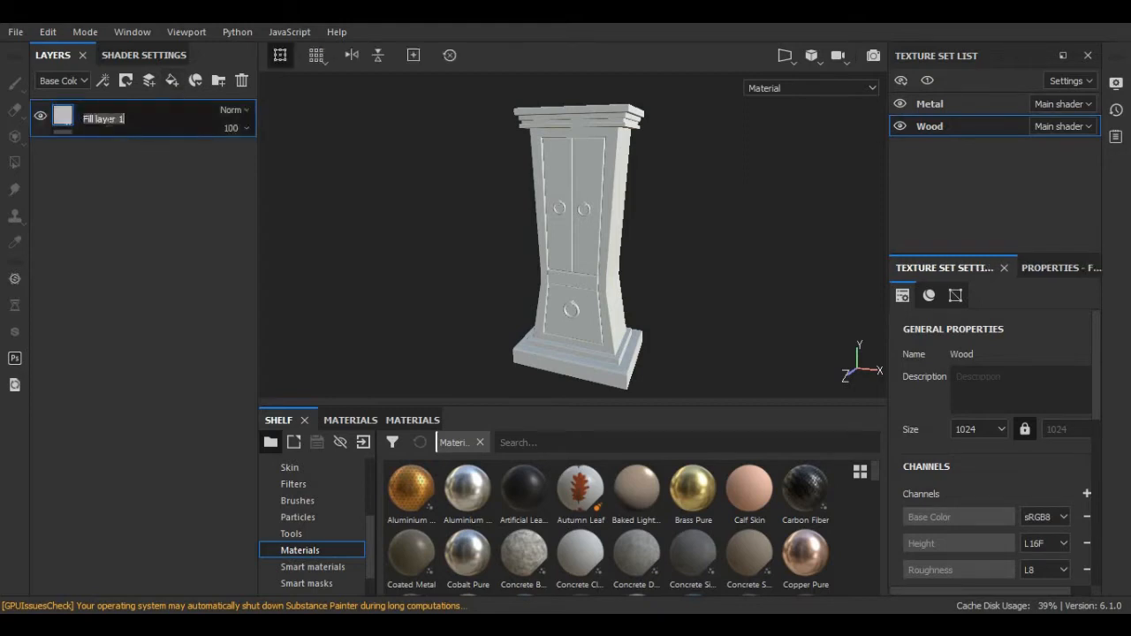
type("Base Layer")
key("Return")
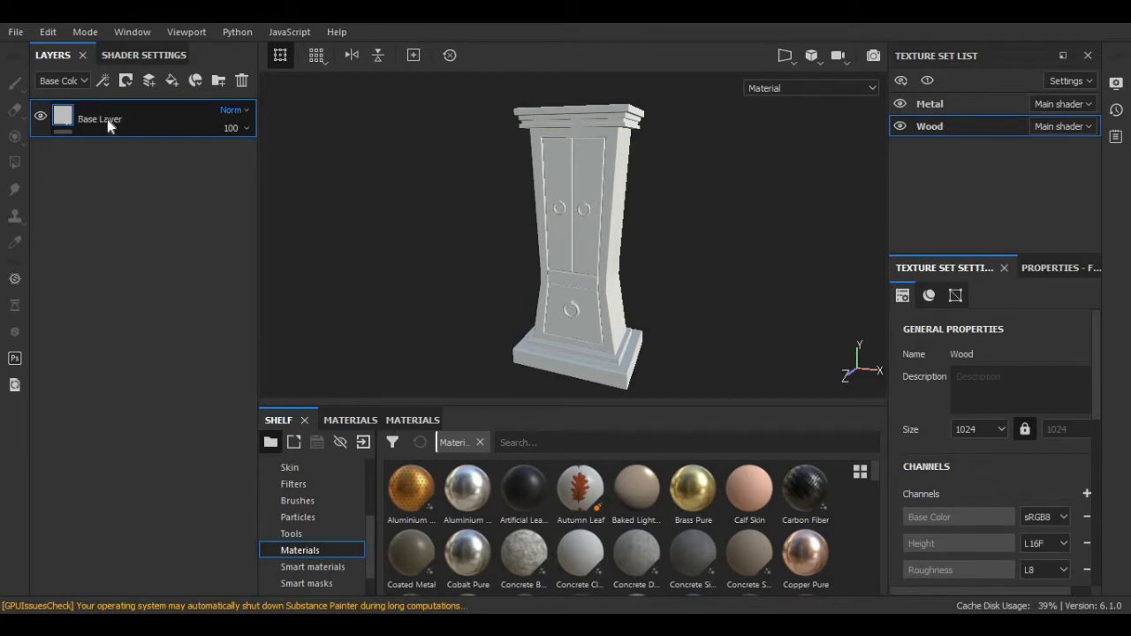
Set Base Layer's base colour to a deep red.
left_click(1053, 267)
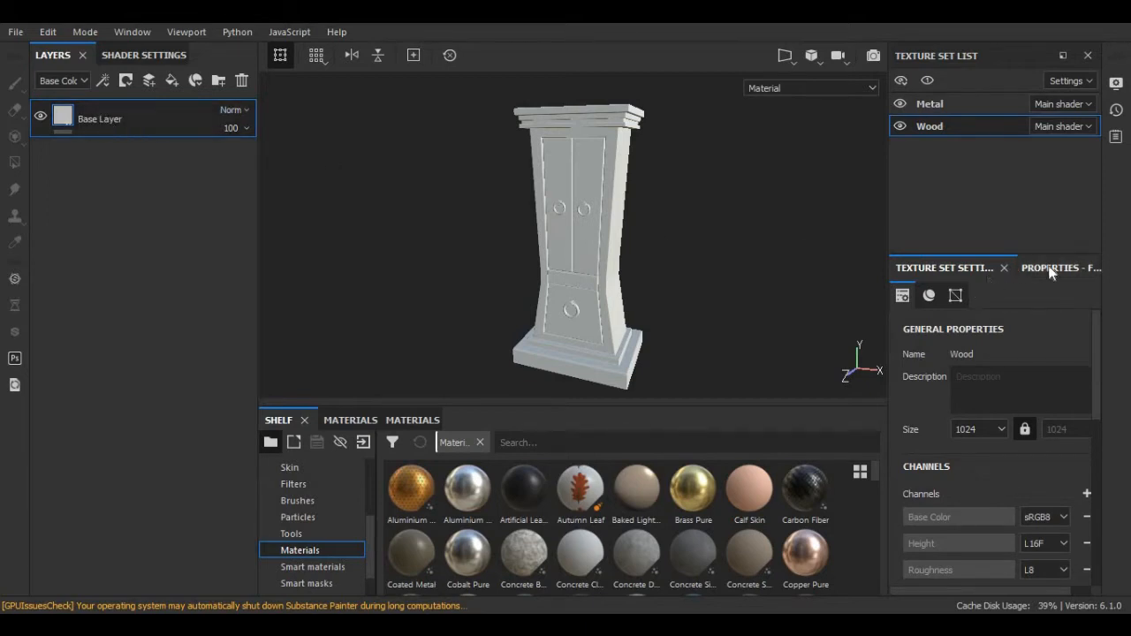
scroll(1038, 439, "down", 2)
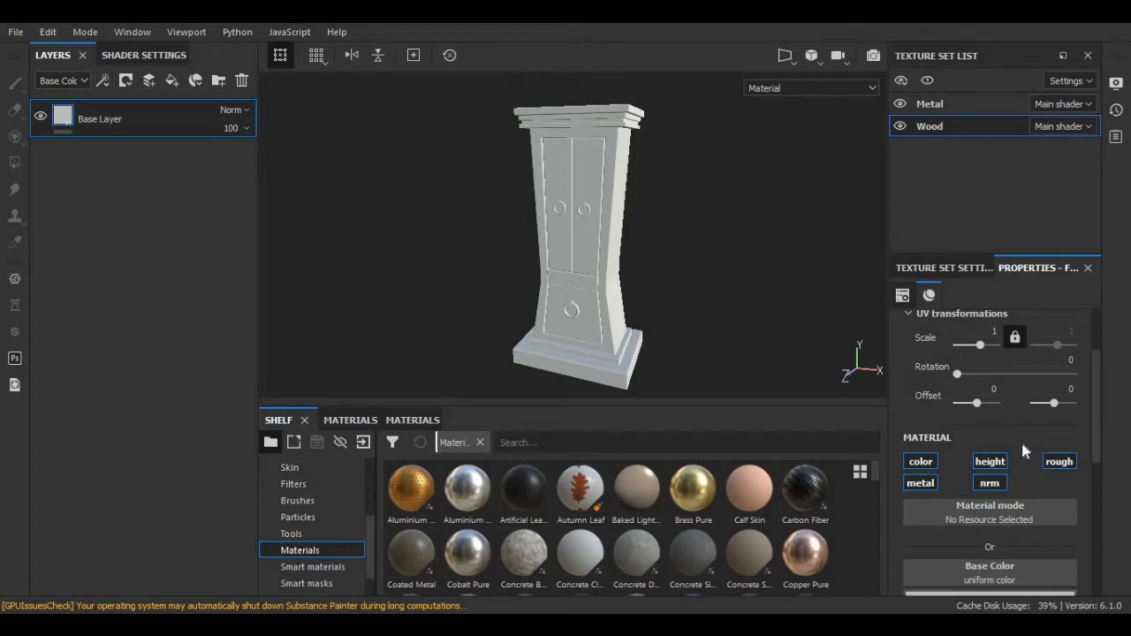
scroll(1022, 443, "down", 3)
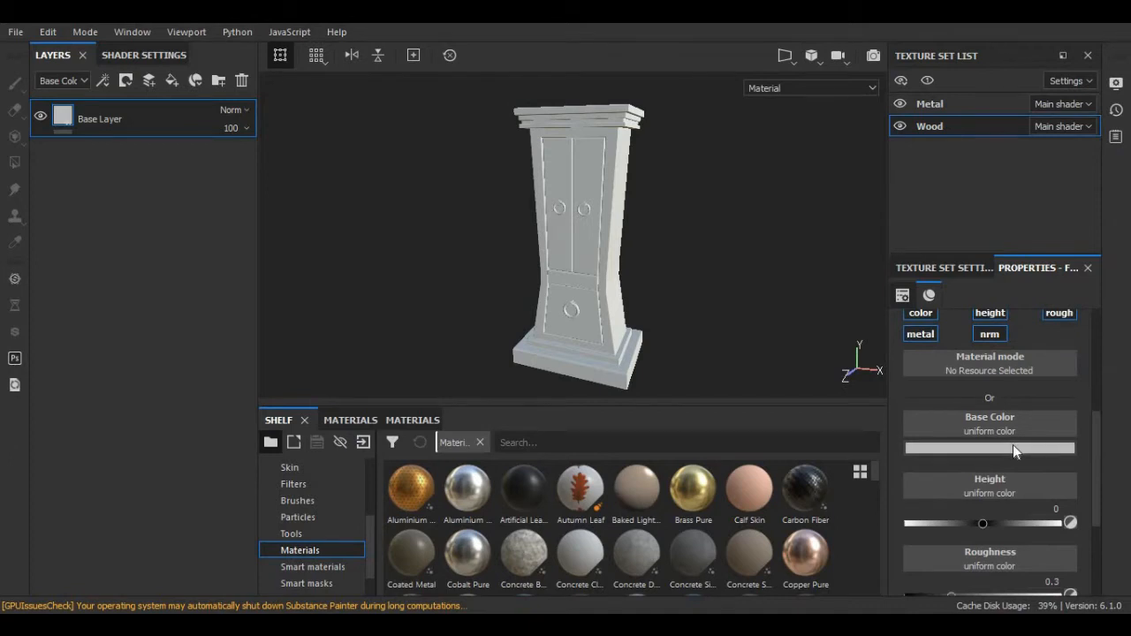
left_click(1010, 446)
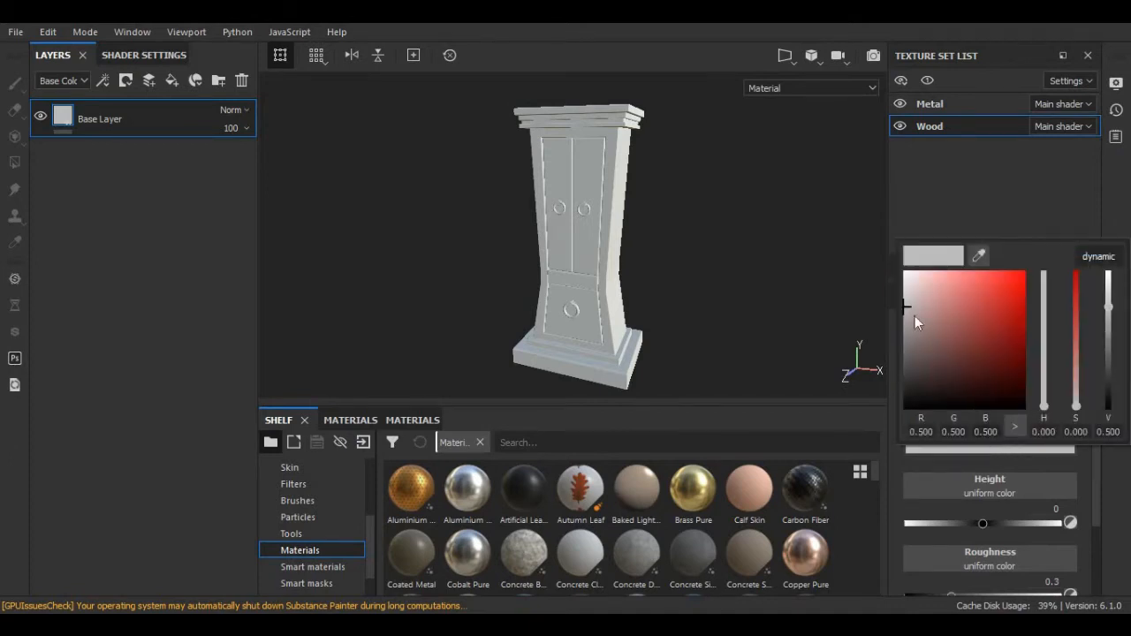
left_click_drag(915, 313, 966, 317)
left_click_drag(1073, 338, 1107, 316)
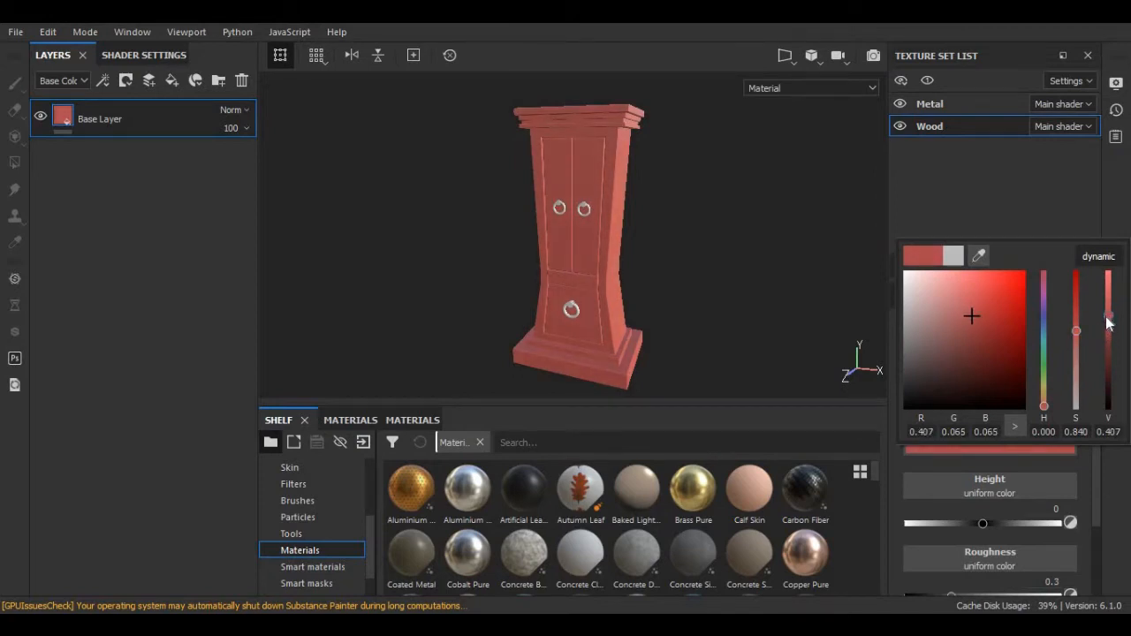
left_click(701, 276)
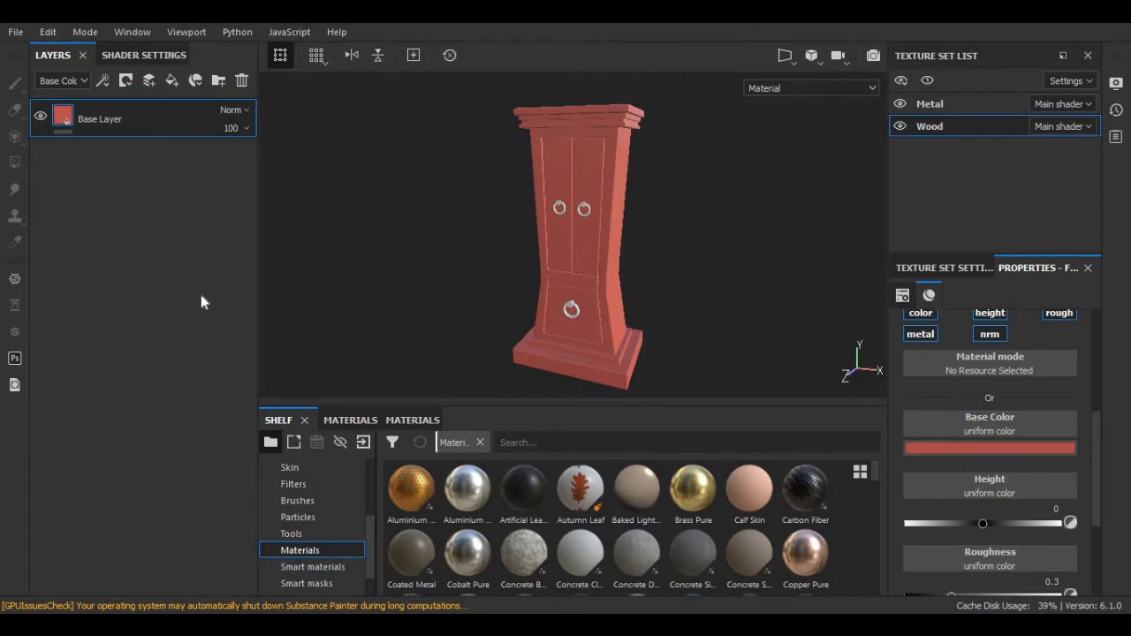
Add a fill layer above Base Layer named 'Variation 1'.
left_click(170, 82)
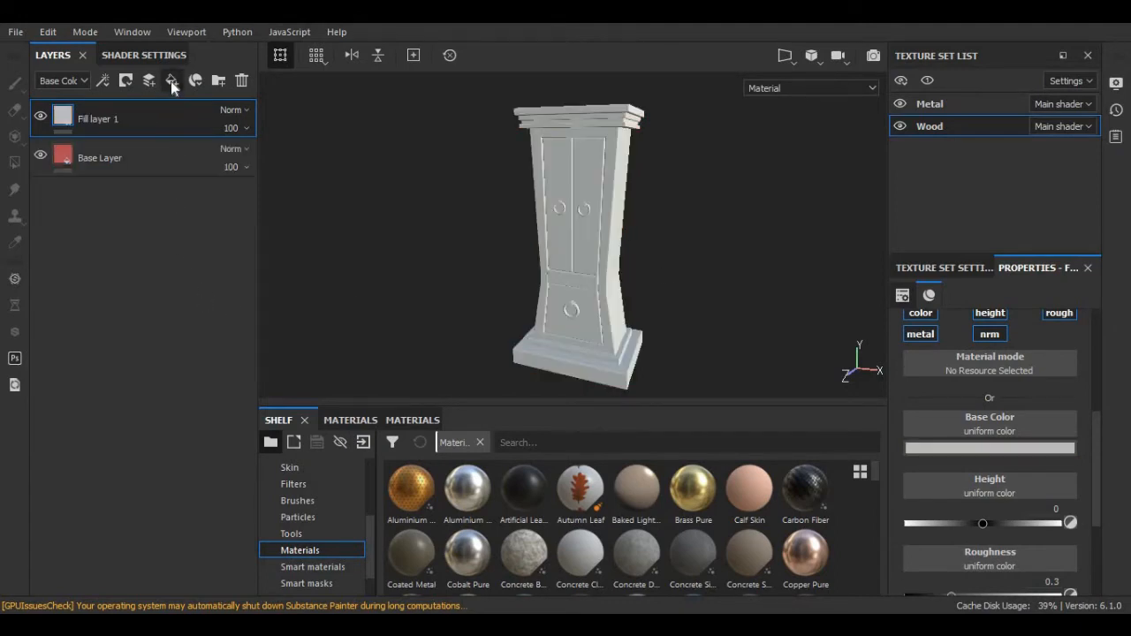
double_click(106, 119)
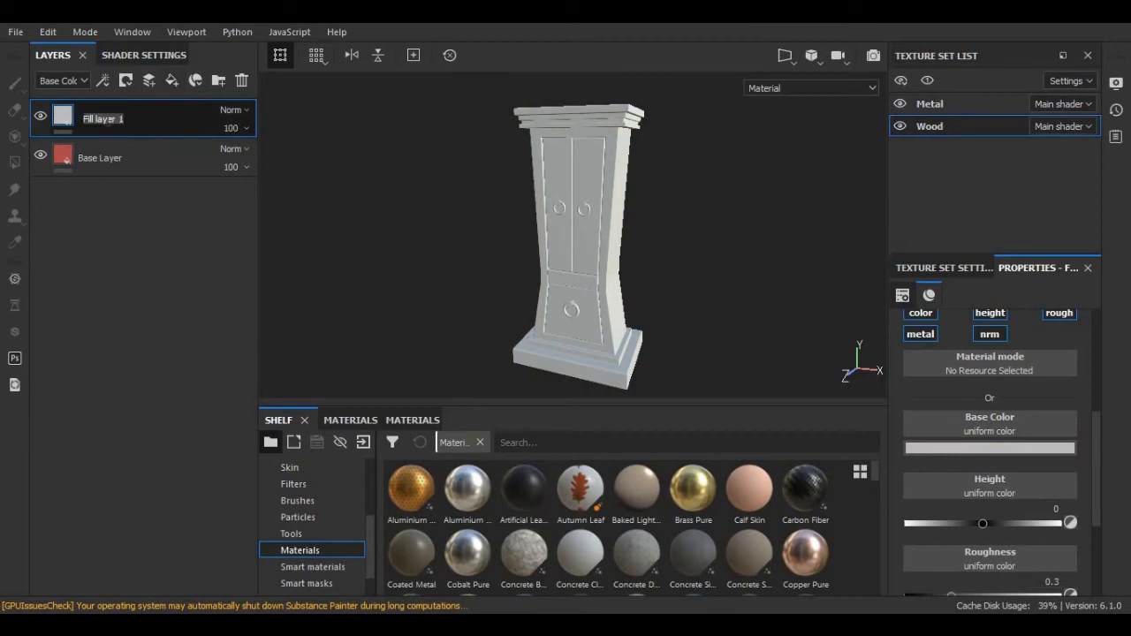
type("Variation 1")
key("Return")
Give Variation 1 a black mask containing a fill.
right_click(106, 119)
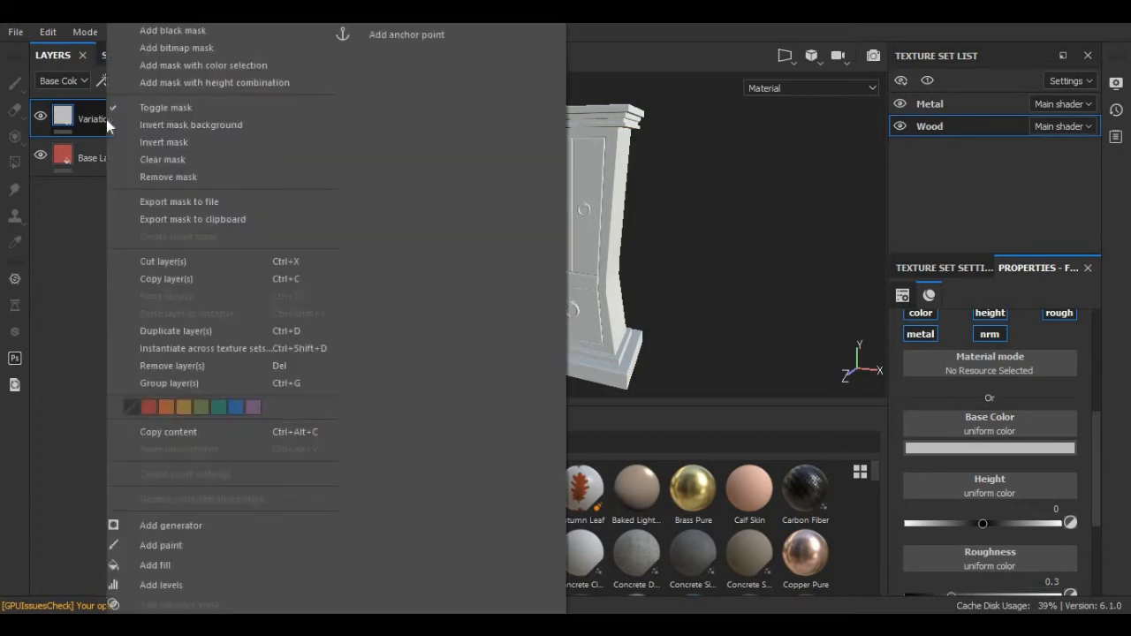
left_click(158, 29)
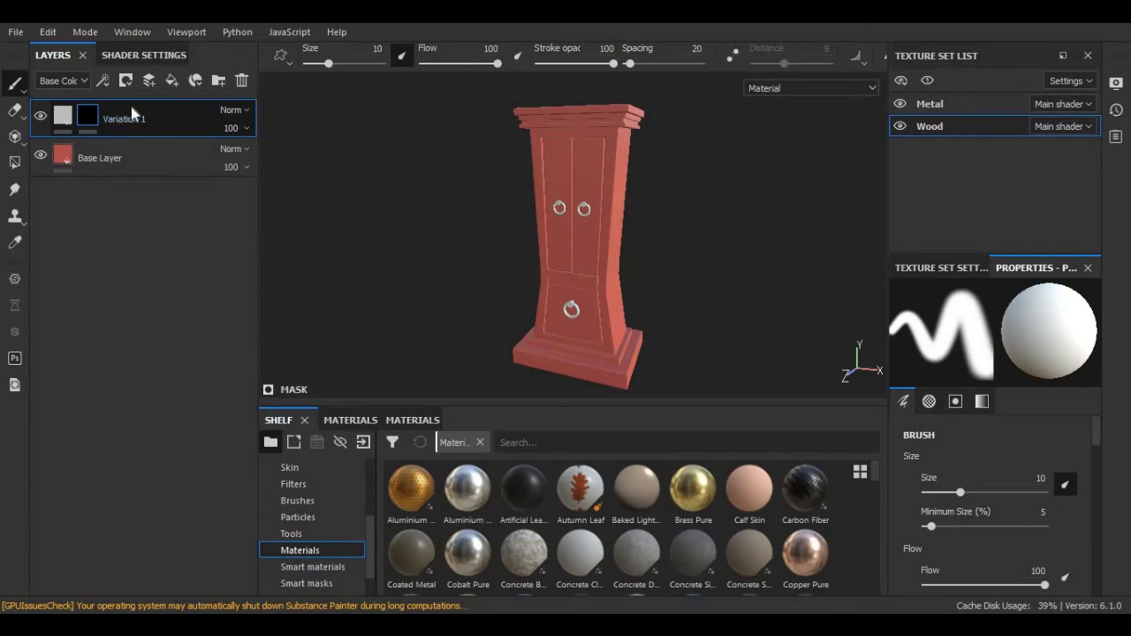
right_click(128, 122)
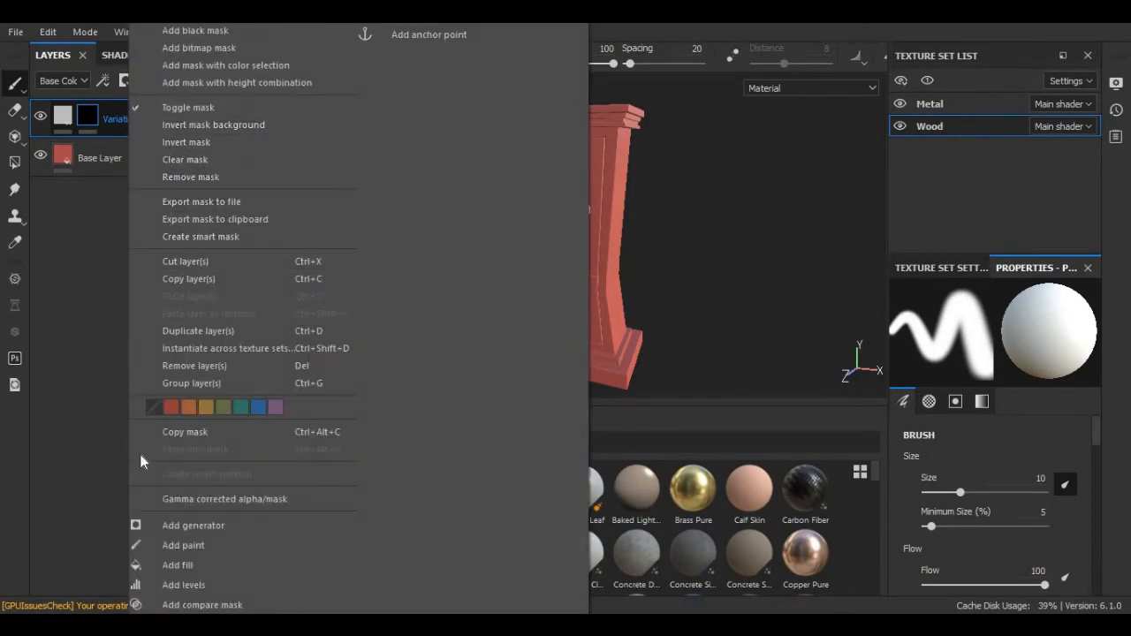
left_click(178, 565)
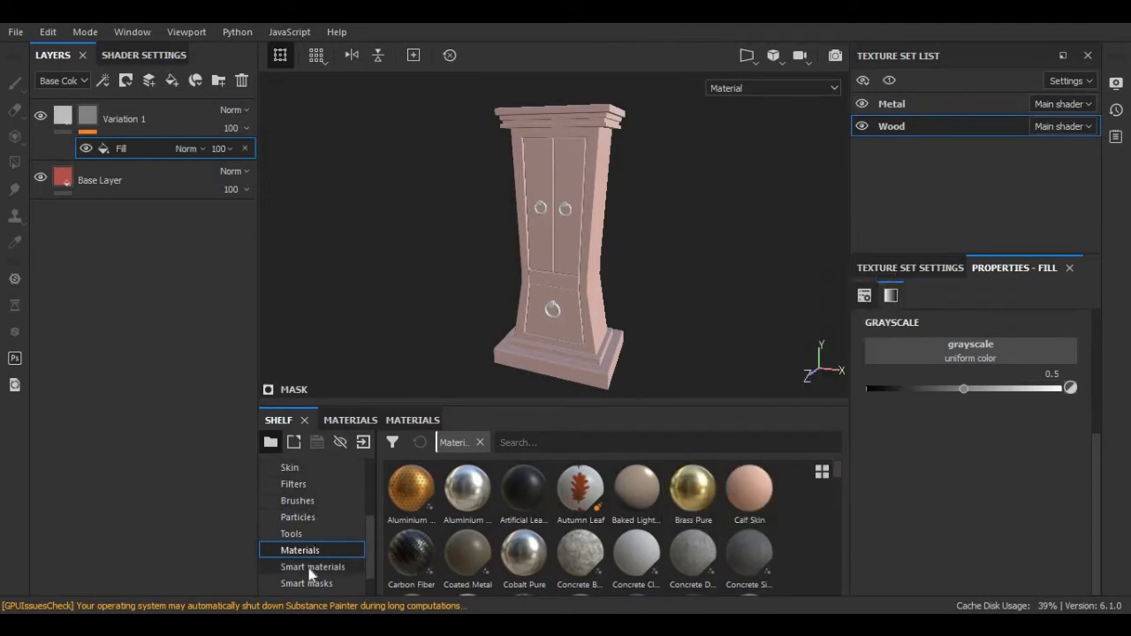
Drag Grunge Leaks from the Grunges shelf onto the mask fill's grayscale slot.
scroll(311, 569, "down", 1)
scroll(311, 568, "up", 5)
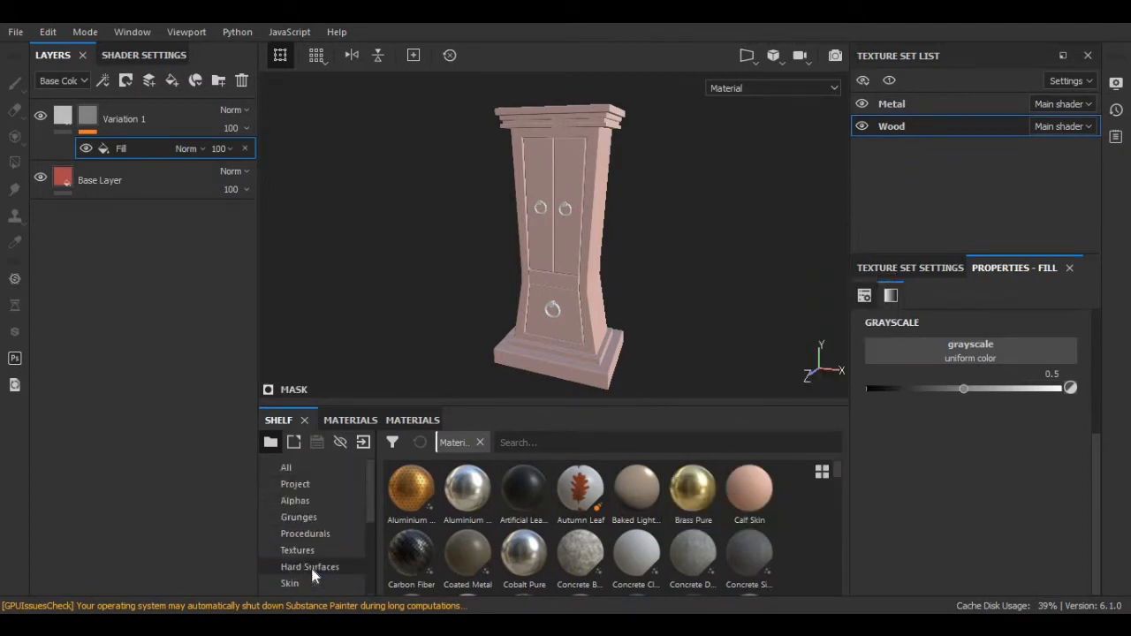
left_click(305, 520)
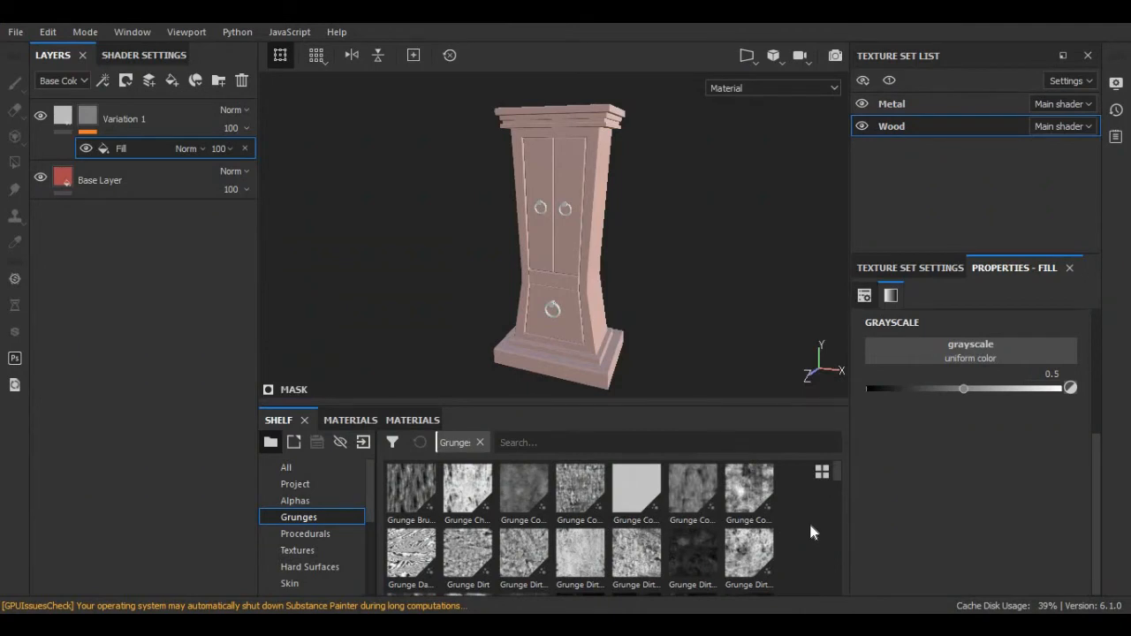
scroll(811, 526, "down", 10)
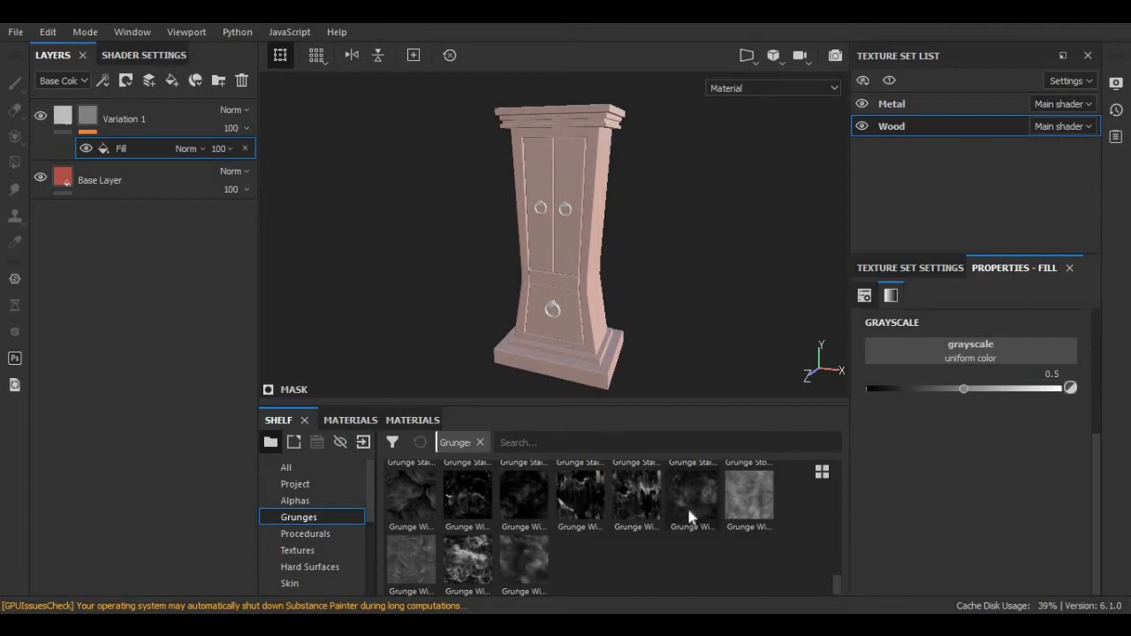
scroll(687, 506, "up", 5)
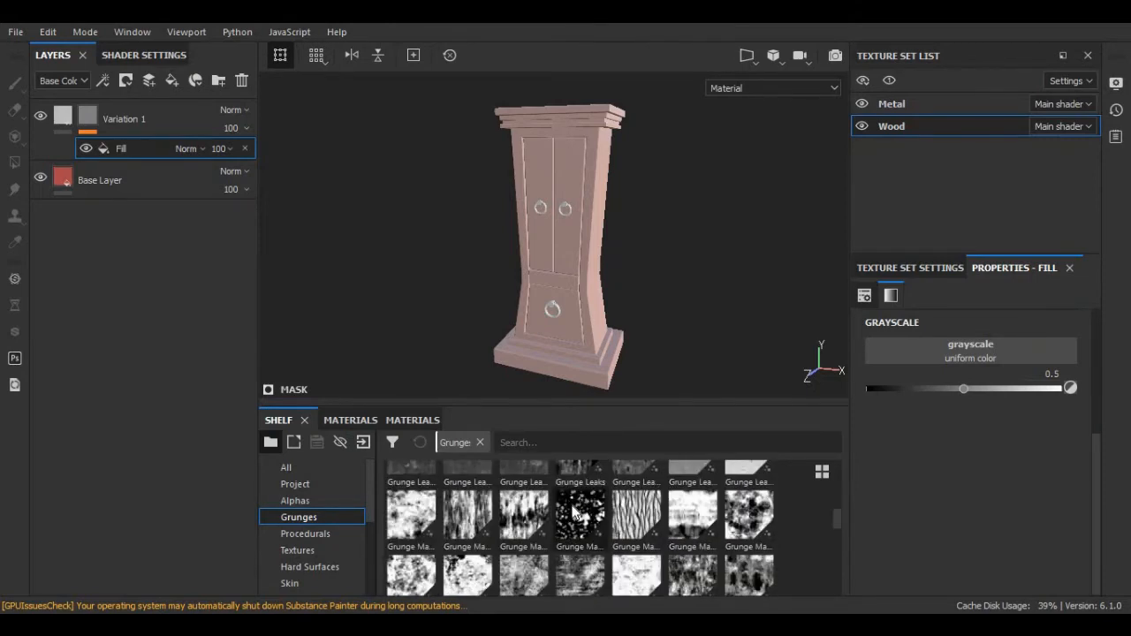
mouse_move(582, 483)
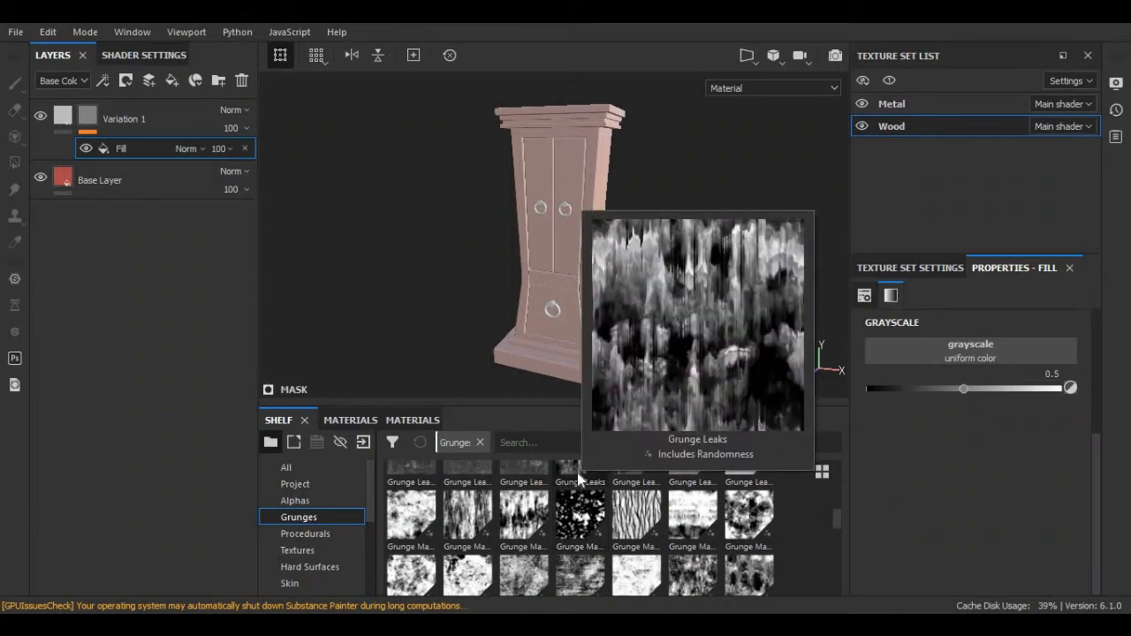
left_click_drag(579, 478, 953, 351)
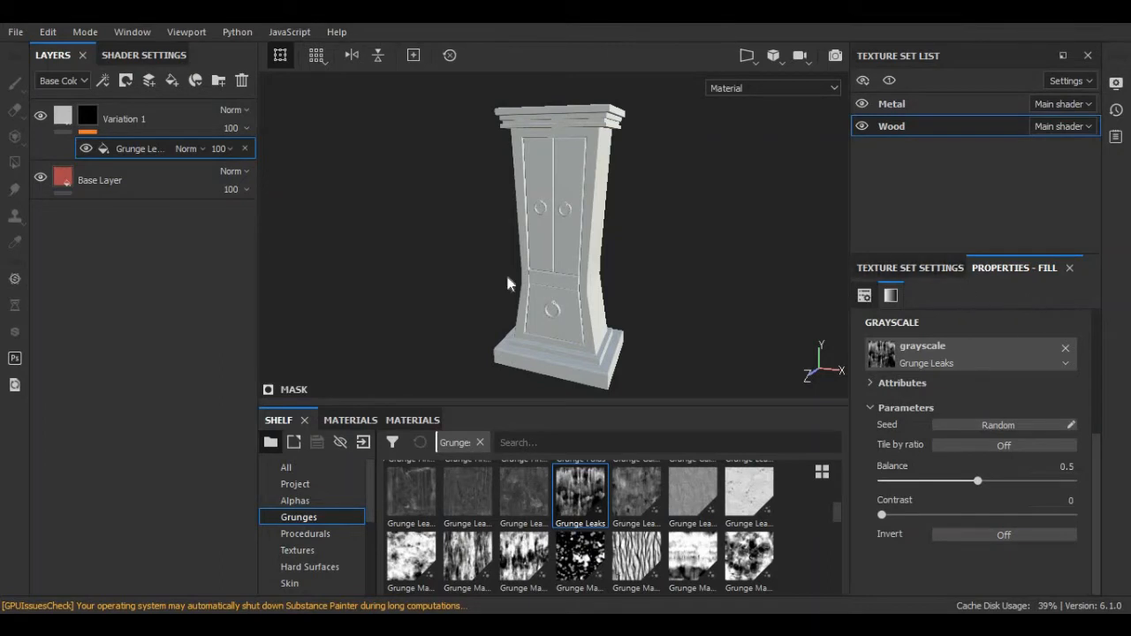
Turn off Variation 1's normal, metallic, roughness and height channels, leaving only colour.
left_click(62, 114)
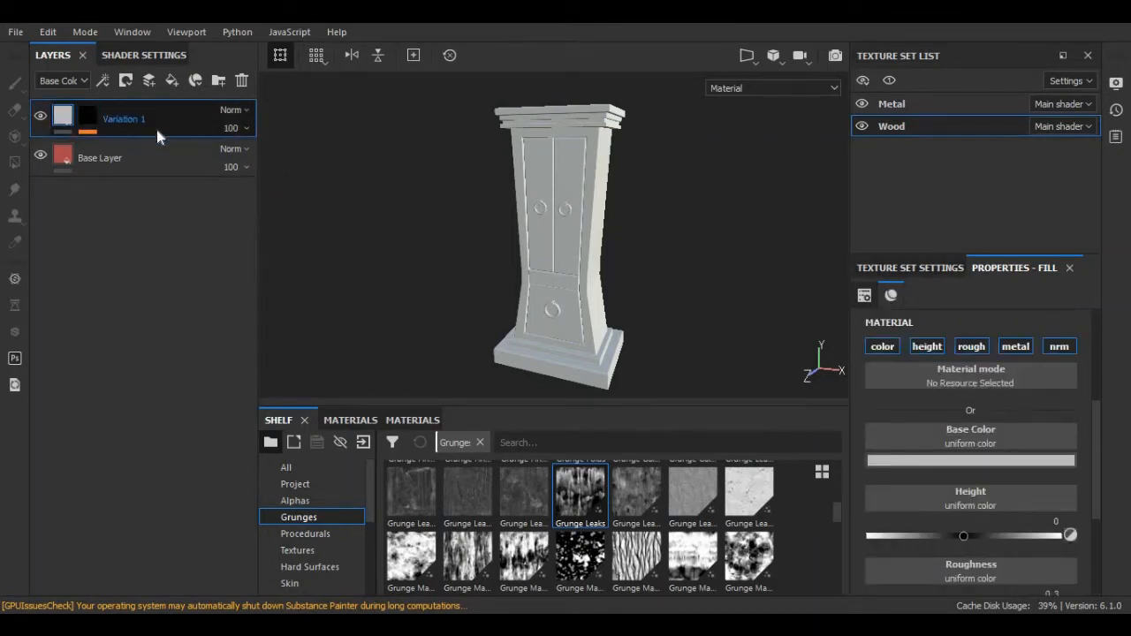
left_click(1054, 347)
left_click(1011, 347)
left_click(968, 347)
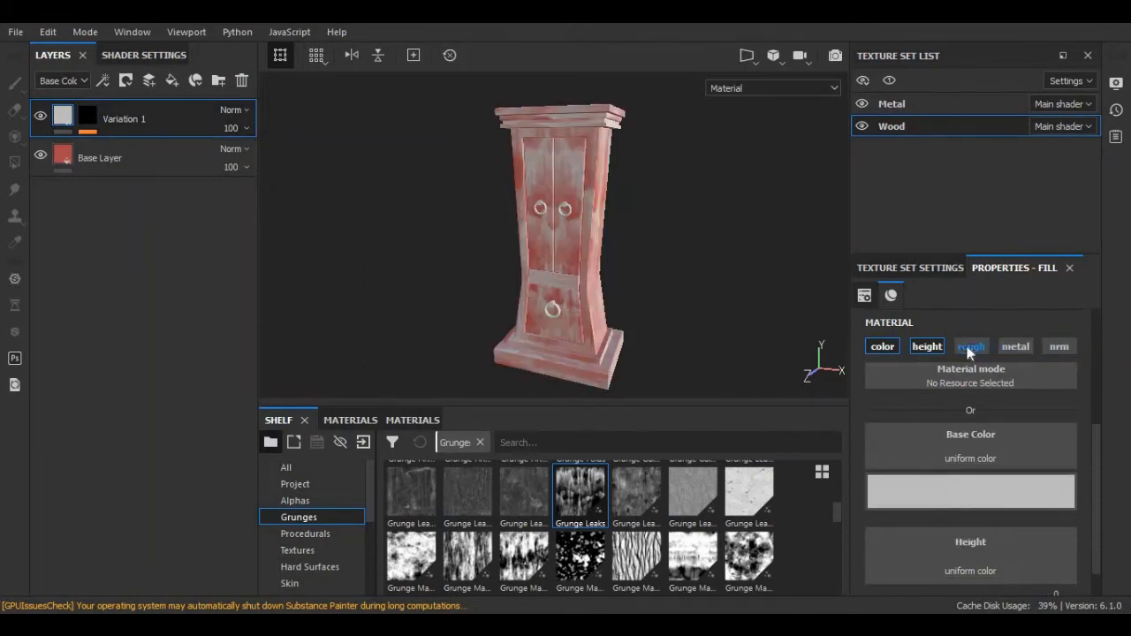
left_click(932, 345)
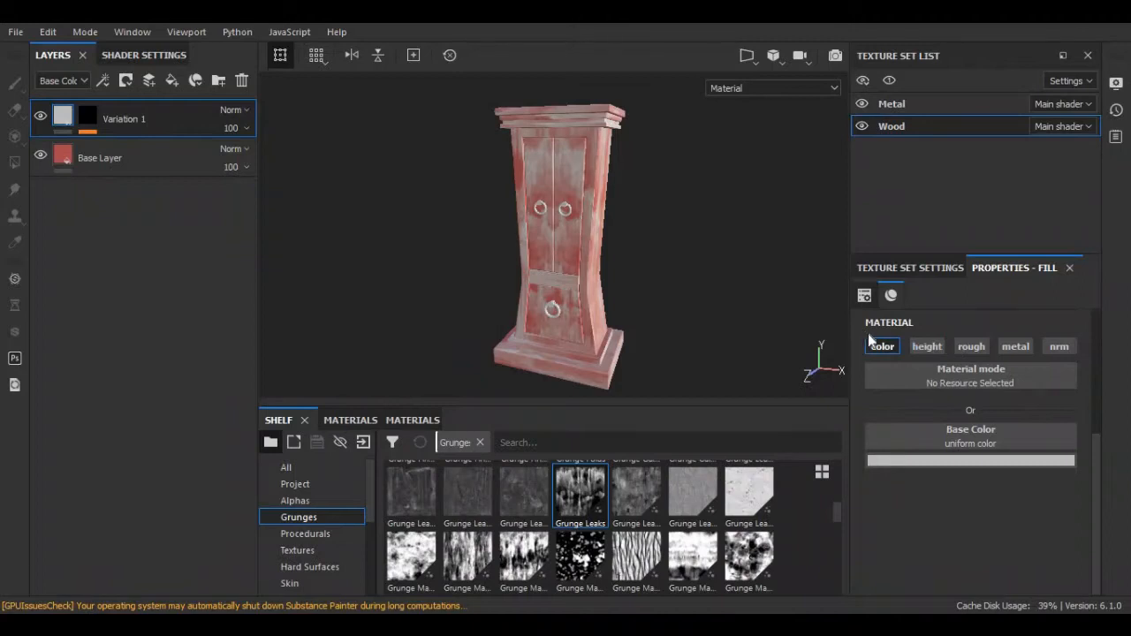
Set Variation 1's base colour to a very dark brown (0.038, 0.021, 0.000).
left_click(894, 461)
left_click_drag(911, 318, 953, 333)
left_click_drag(1068, 374, 1074, 394)
left_click_drag(1107, 332, 1111, 361)
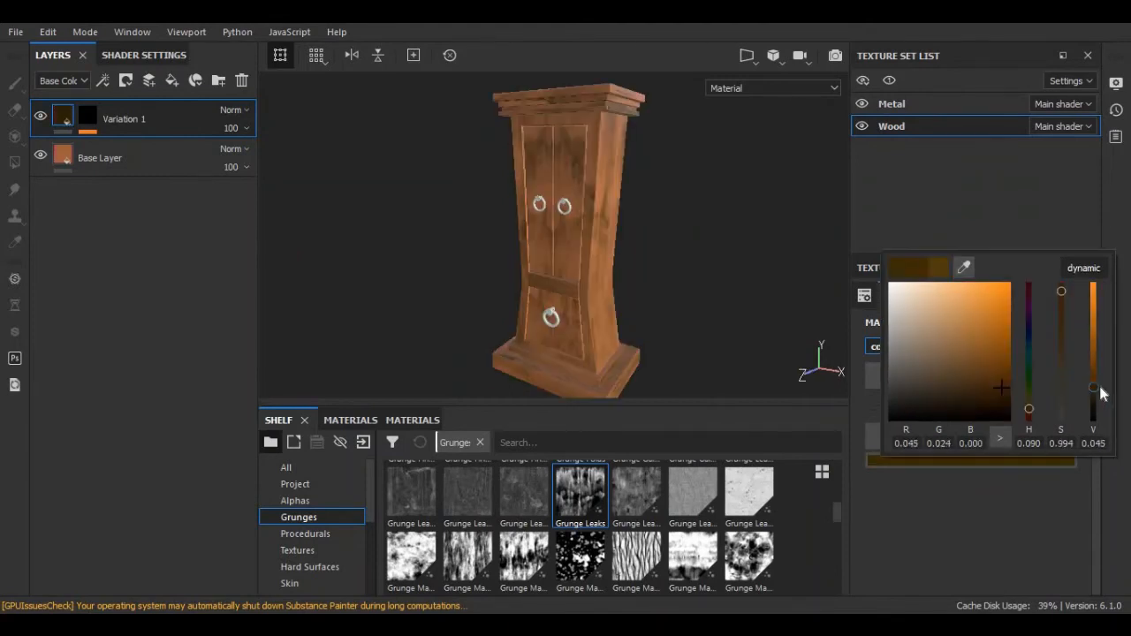
left_click_drag(1098, 390, 1095, 392)
left_click_drag(1064, 293, 1064, 282)
left_click(149, 112)
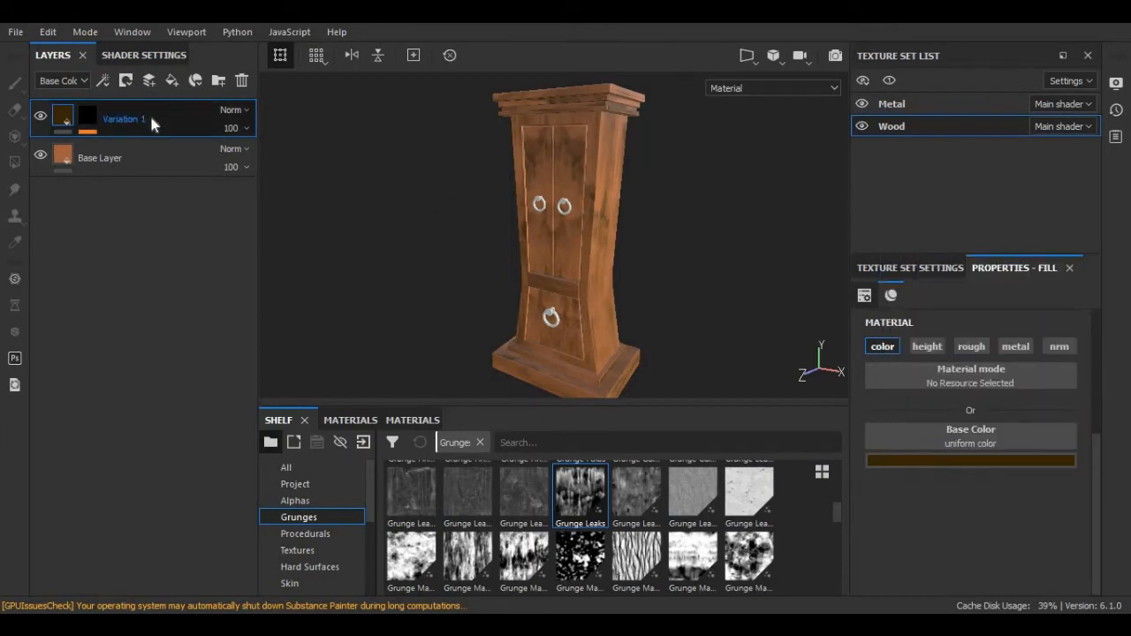
Duplicate Variation 1 and rename the copy 'Variation 2'.
right_click(151, 119)
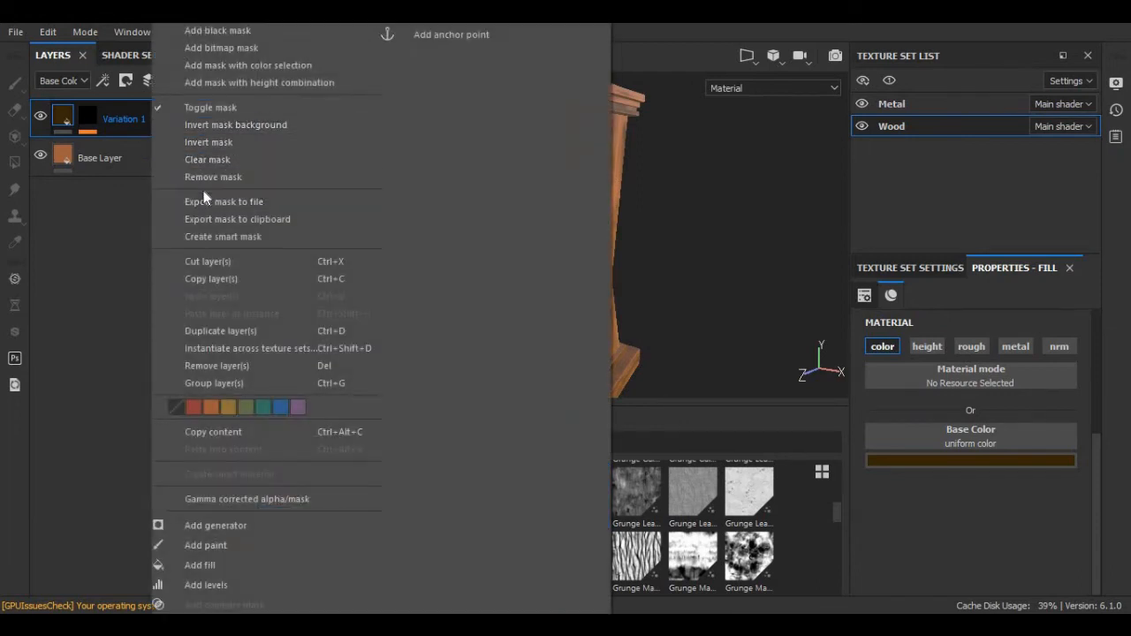
left_click(226, 331)
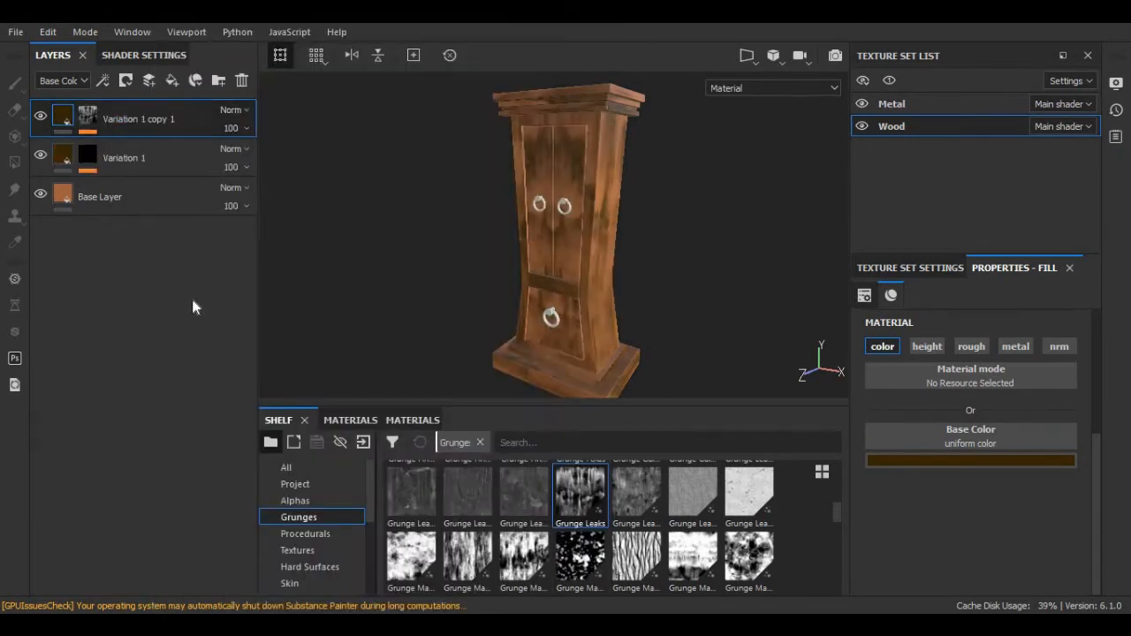
double_click(123, 119)
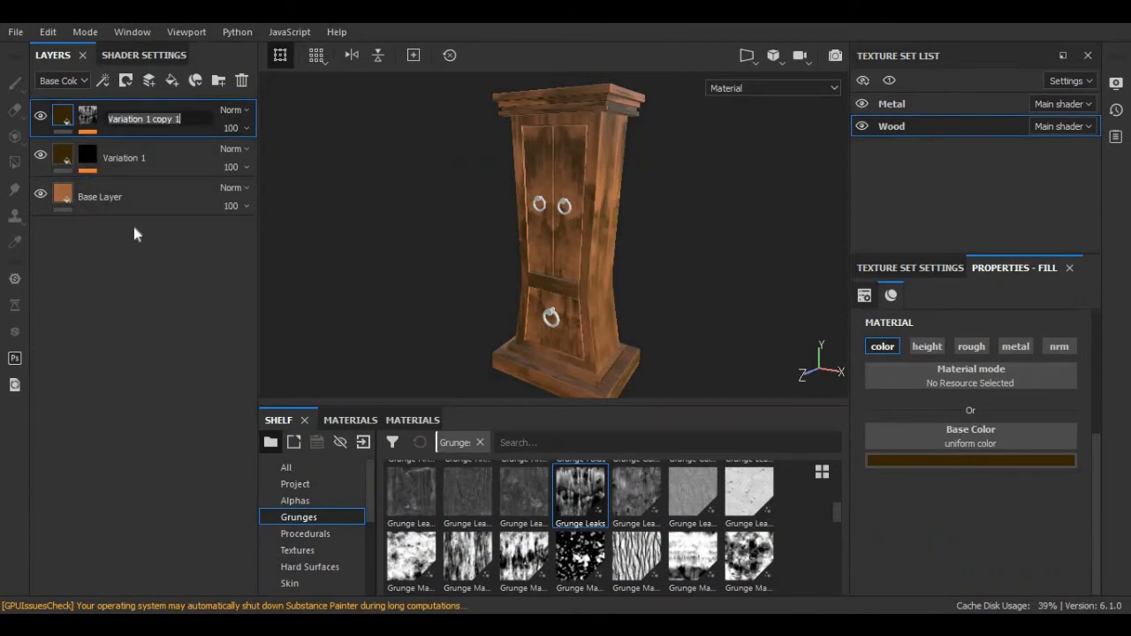
key("End")
key("BackSpace")
key("BackSpace")
key("BackSpace")
key("BackSpace")
key("BackSpace")
key("BackSpace")
key("BackSpace")
key("BackSpace")
type("2")
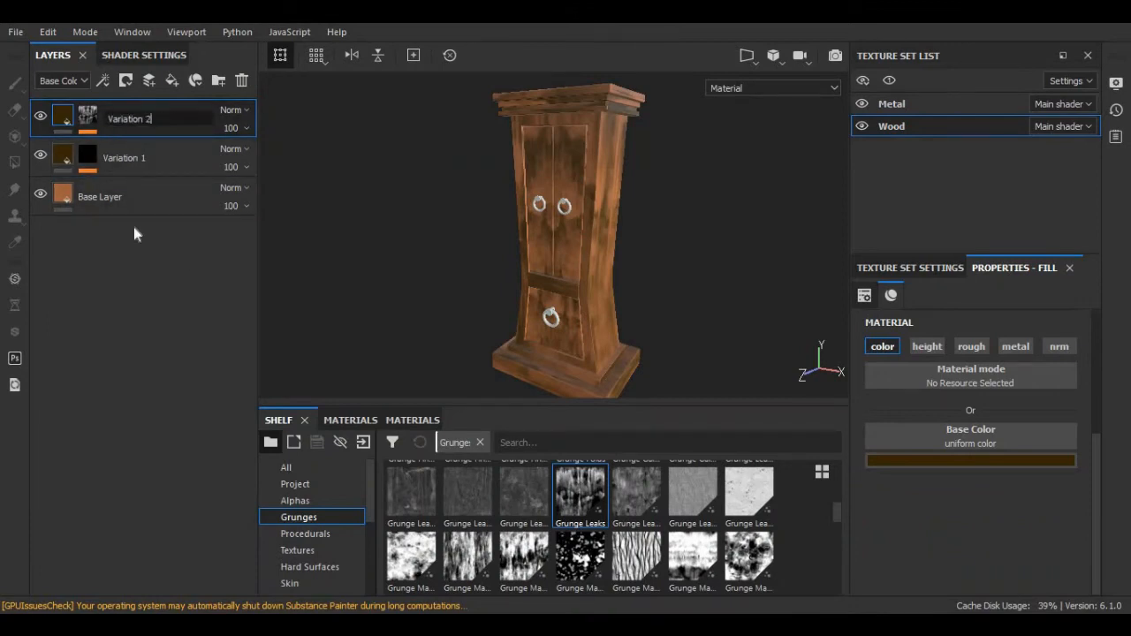
key("Return")
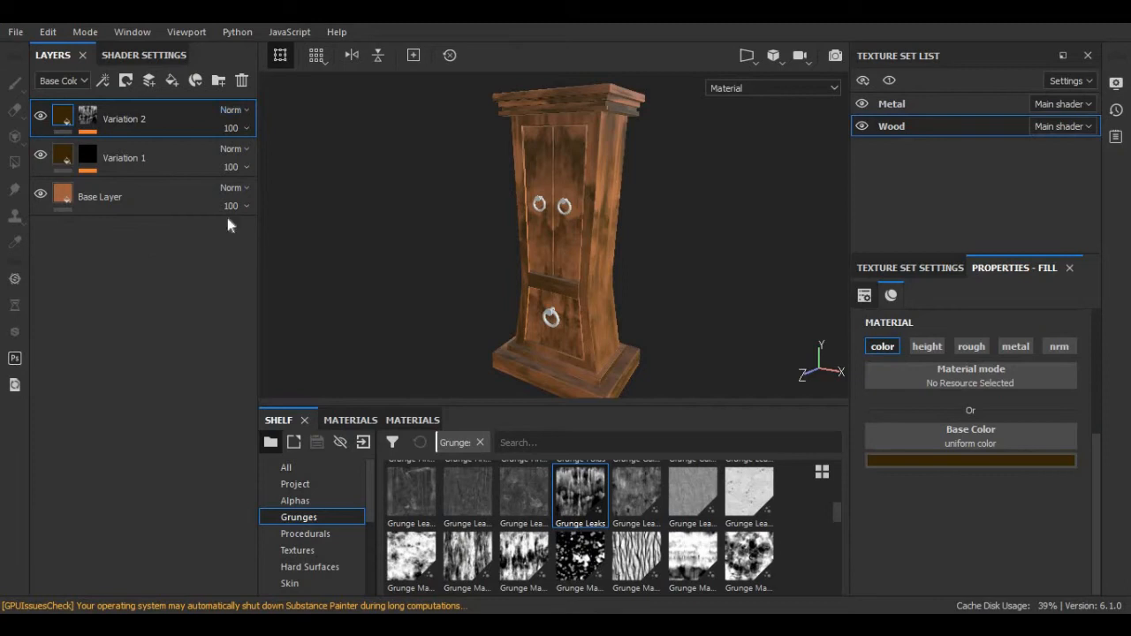
Offset Variation 2's Grunge Leaks mask fill to about 0.51 and 0.26.
left_click(92, 120)
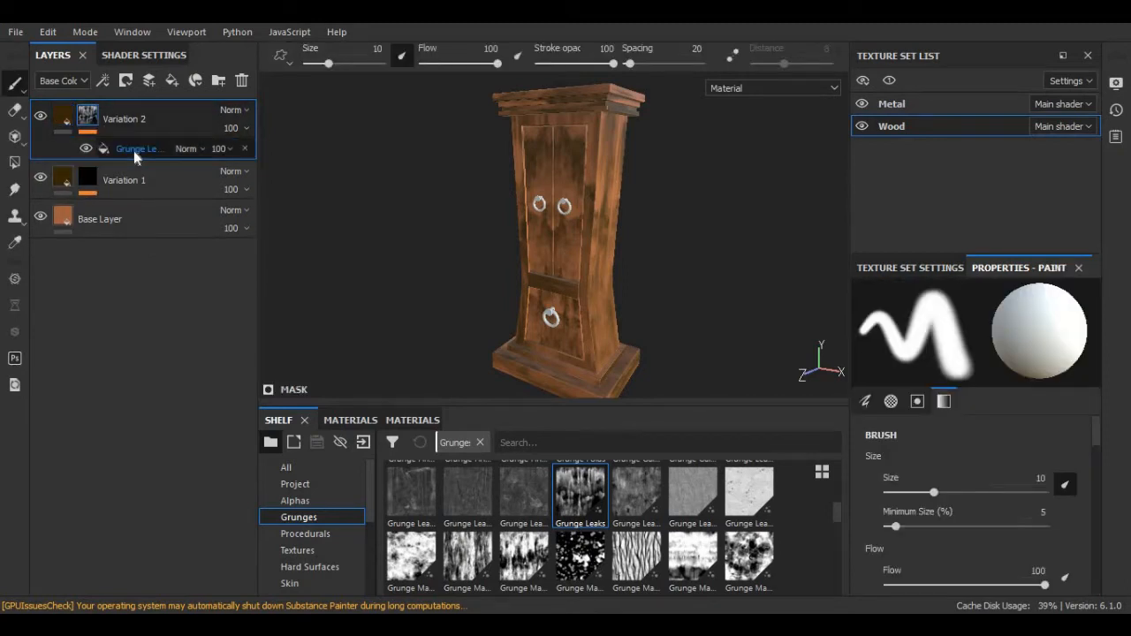
left_click(133, 151)
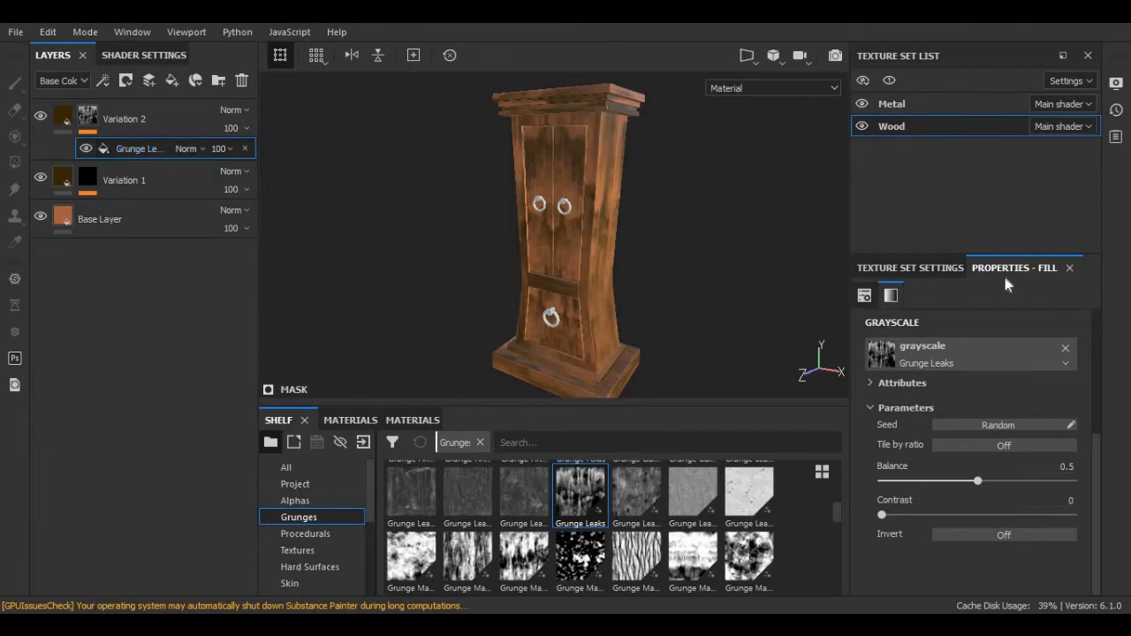
scroll(943, 415, "up", 4)
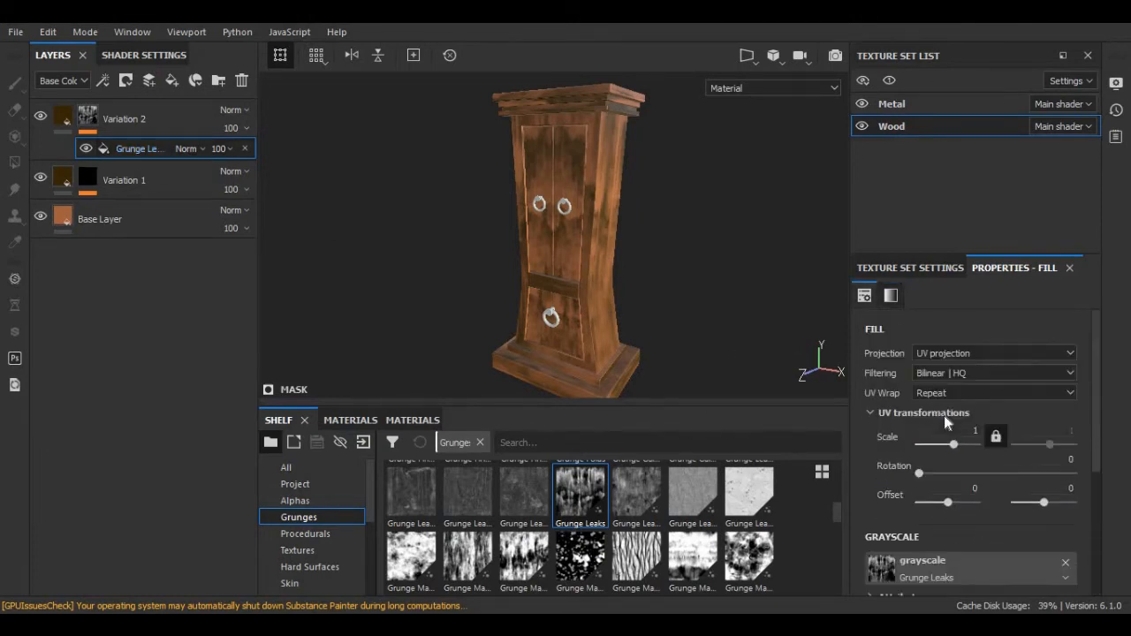
scroll(924, 424, "down", 1)
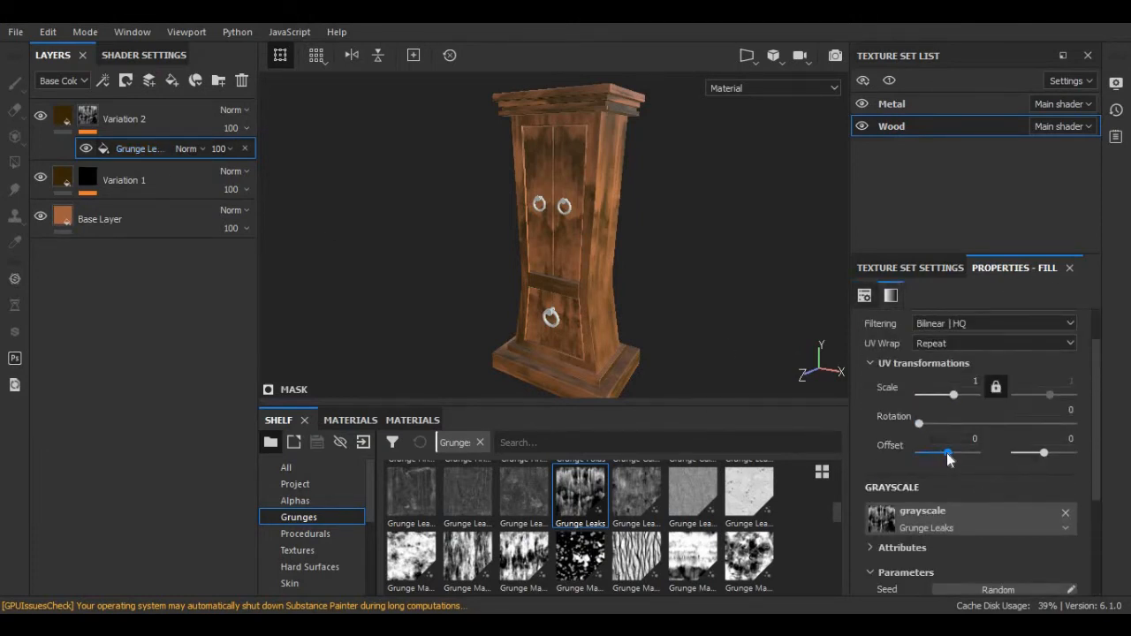
left_click_drag(948, 452, 957, 448)
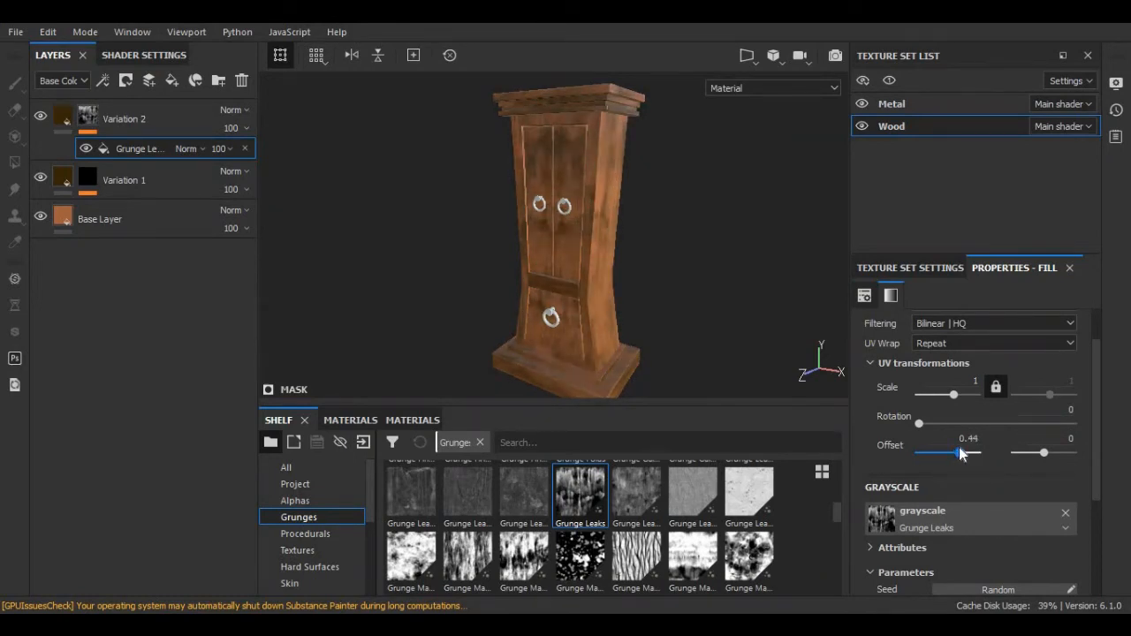
left_click_drag(1038, 459, 1050, 455)
left_click_drag(958, 453, 962, 453)
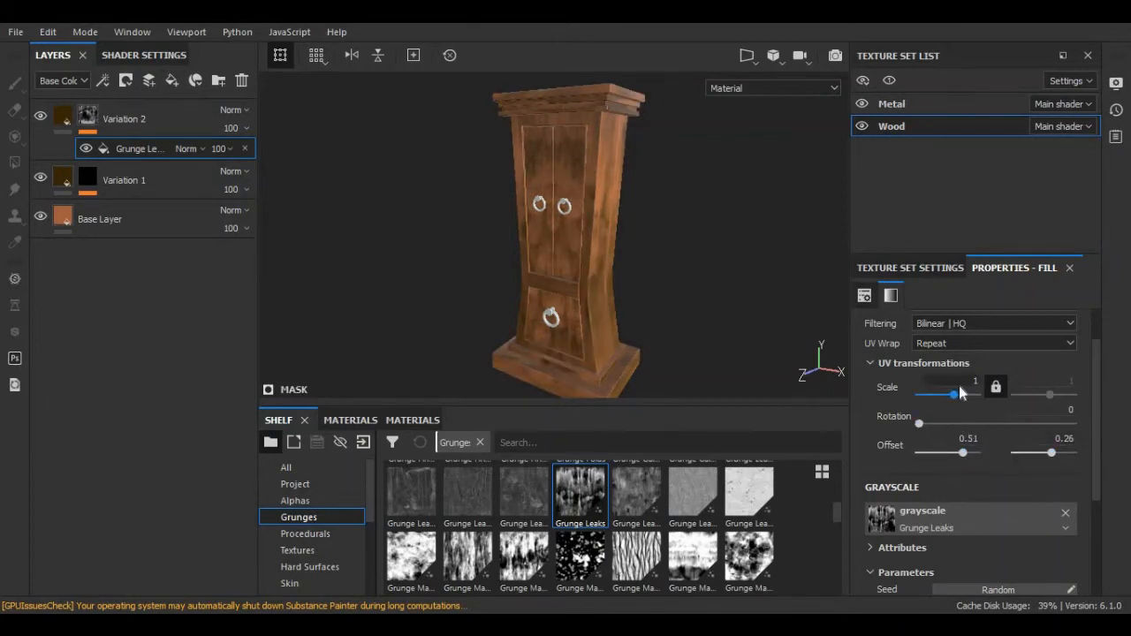
scroll(961, 442, "down", 5)
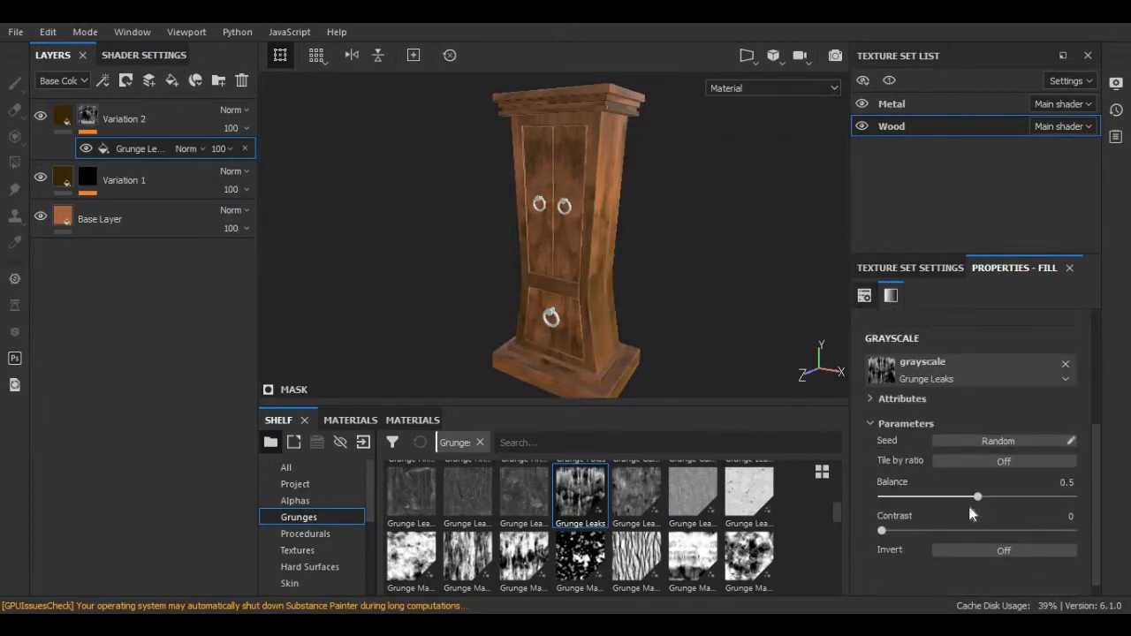
Give Variation 2 a bright vivid orange base colour.
left_click(61, 119)
left_click(893, 461)
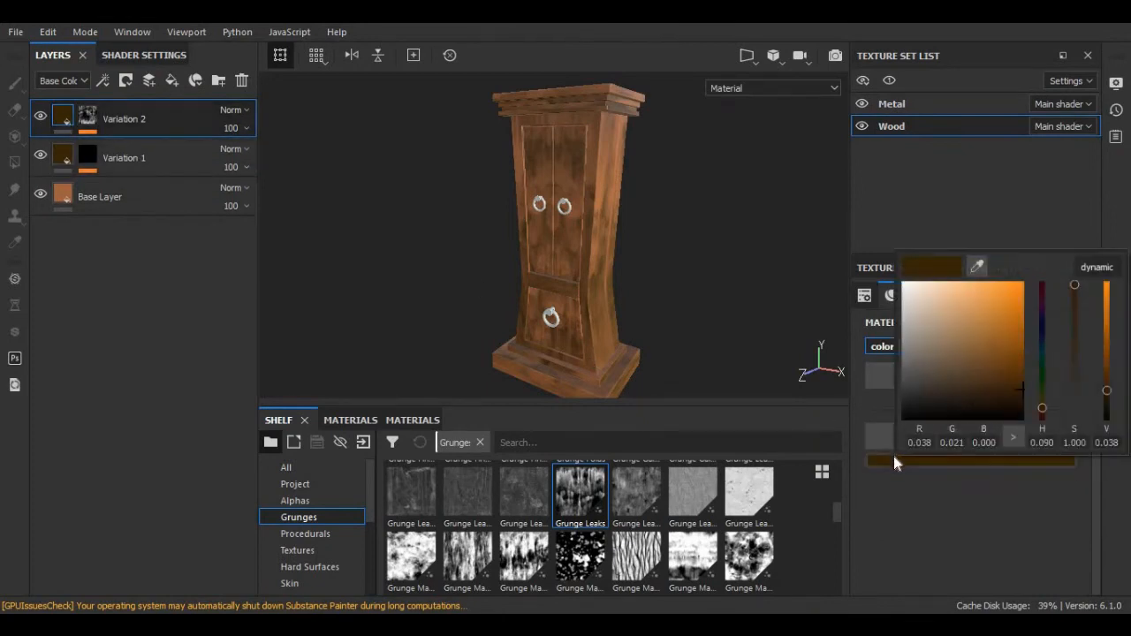
left_click_drag(1014, 397, 994, 352)
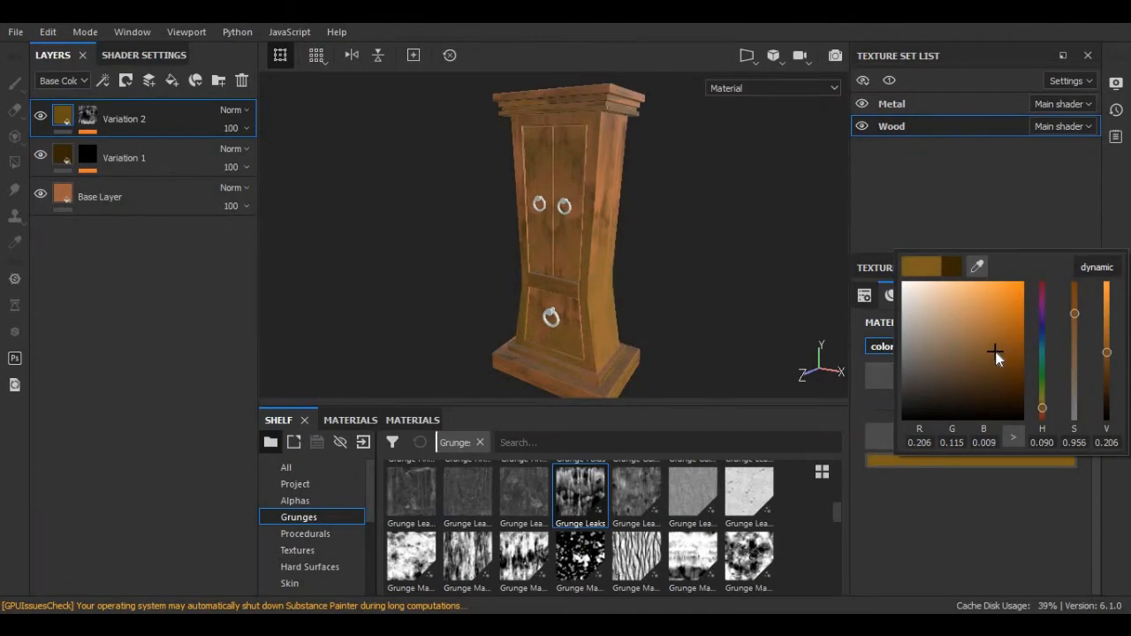
left_click_drag(1046, 407, 1041, 414)
left_click_drag(985, 352, 989, 294)
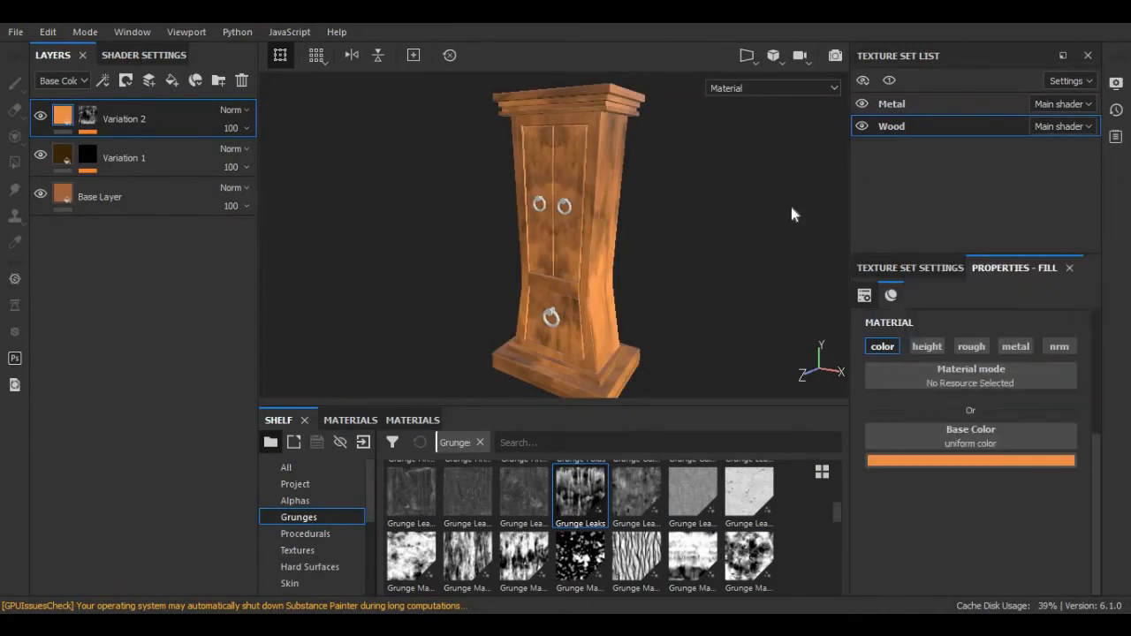
left_click_drag(718, 226, 753, 217, "alt")
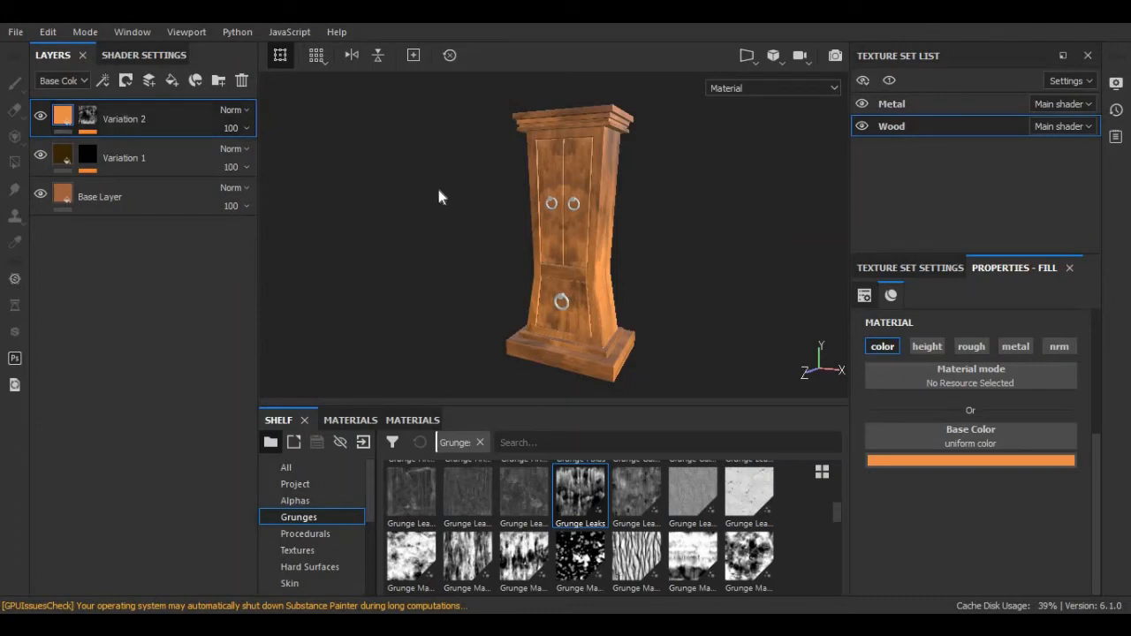
left_click_drag(437, 184, 467, 222, "alt")
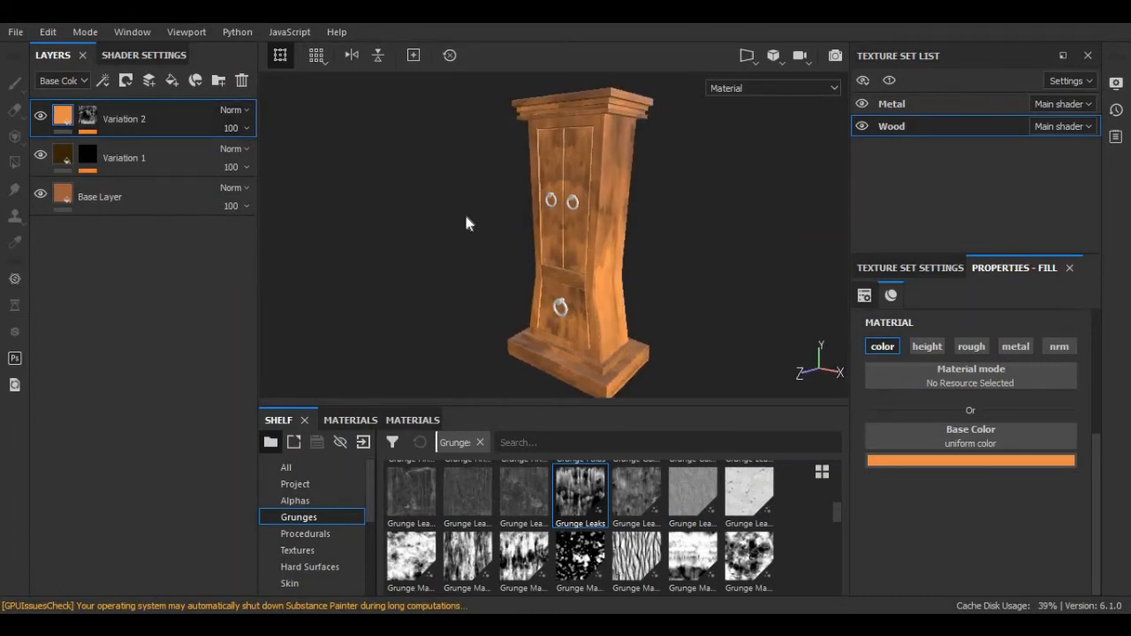
middle_click_drag(467, 221, 476, 188, "alt")
mouse_move(490, 222)
left_mouse_down("alt")
mouse_move(479, 214)
mouse_move(503, 221)
left_mouse_up("alt")
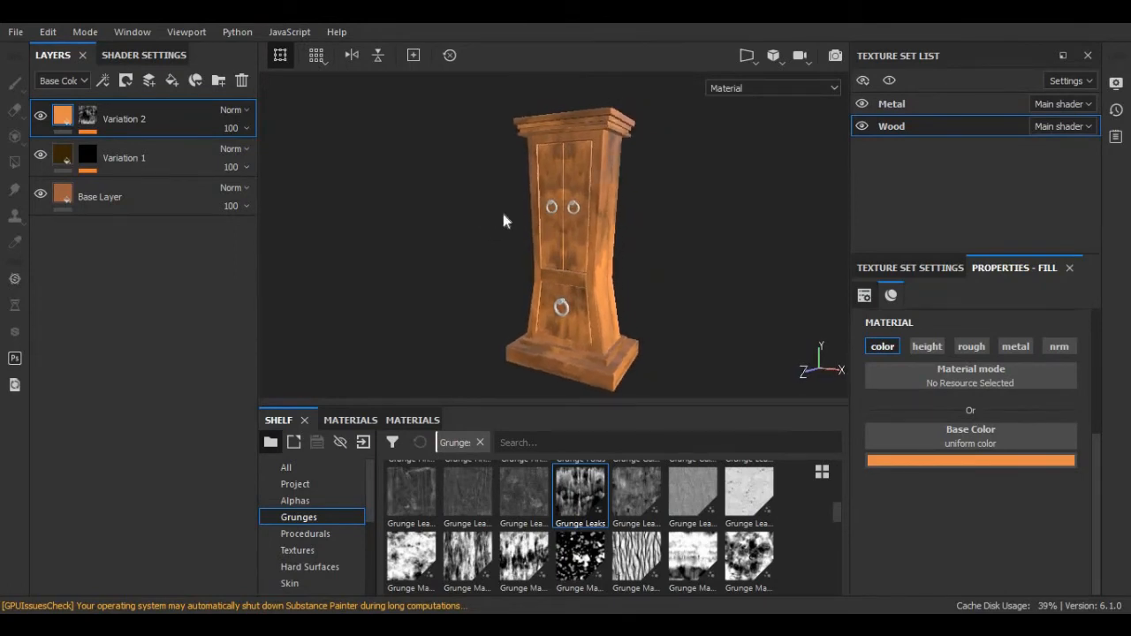
Duplicate Variation 2, rename the copy Variation 3, and select its mask's Grunge Leaks fill.
right_click(132, 118)
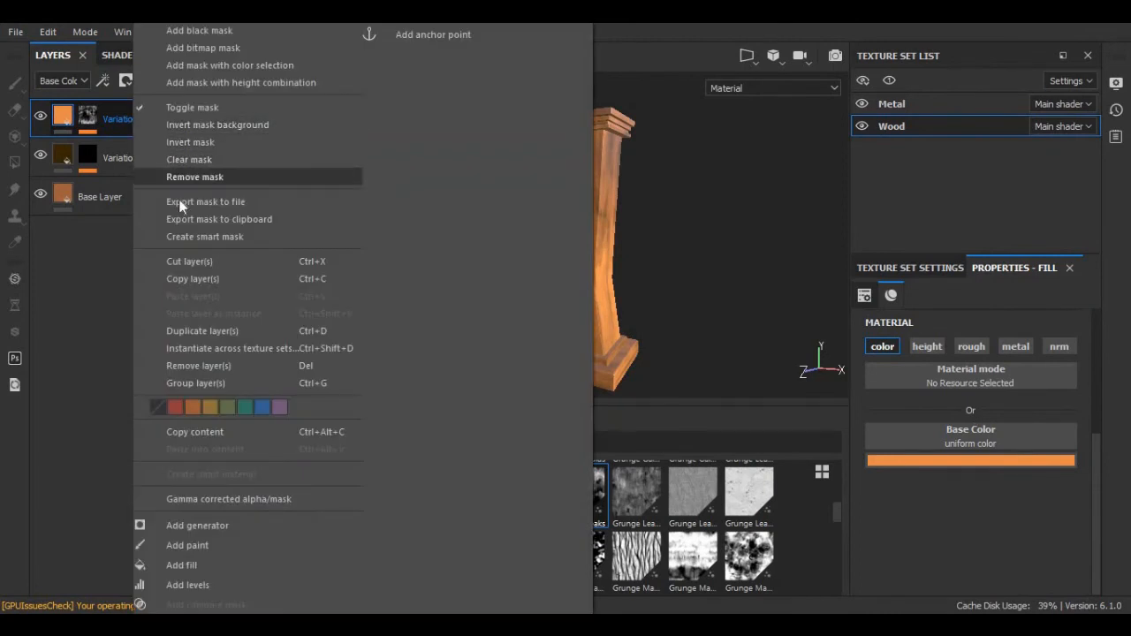
left_click(198, 332)
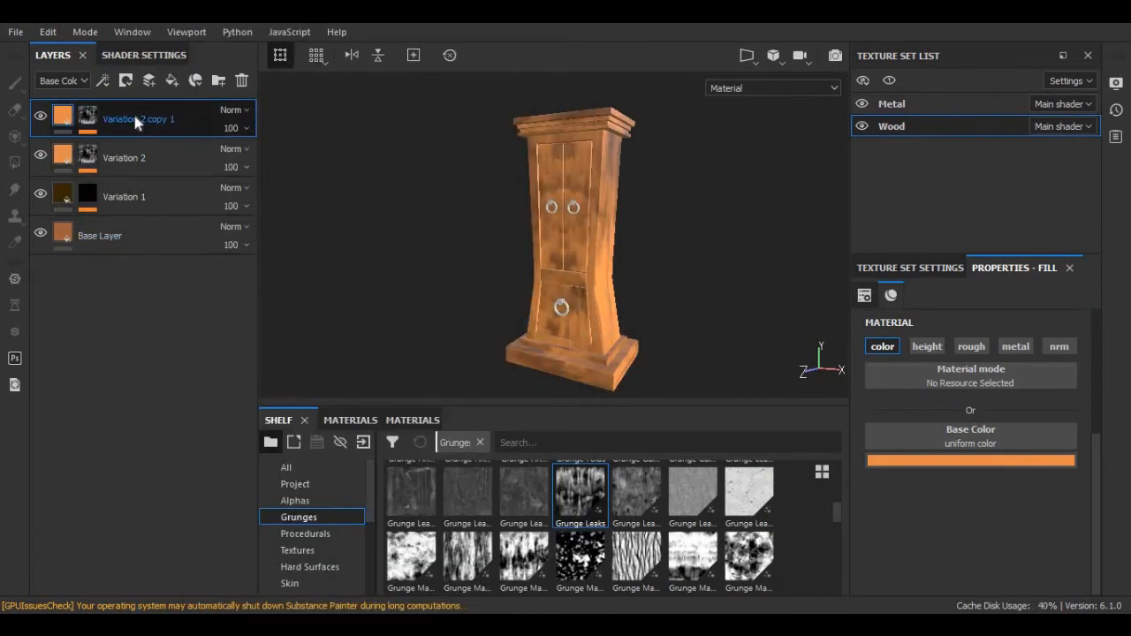
double_click(134, 119)
key("BackSpace")
key("BackSpace")
key("BackSpace")
key("BackSpace")
key("BackSpace")
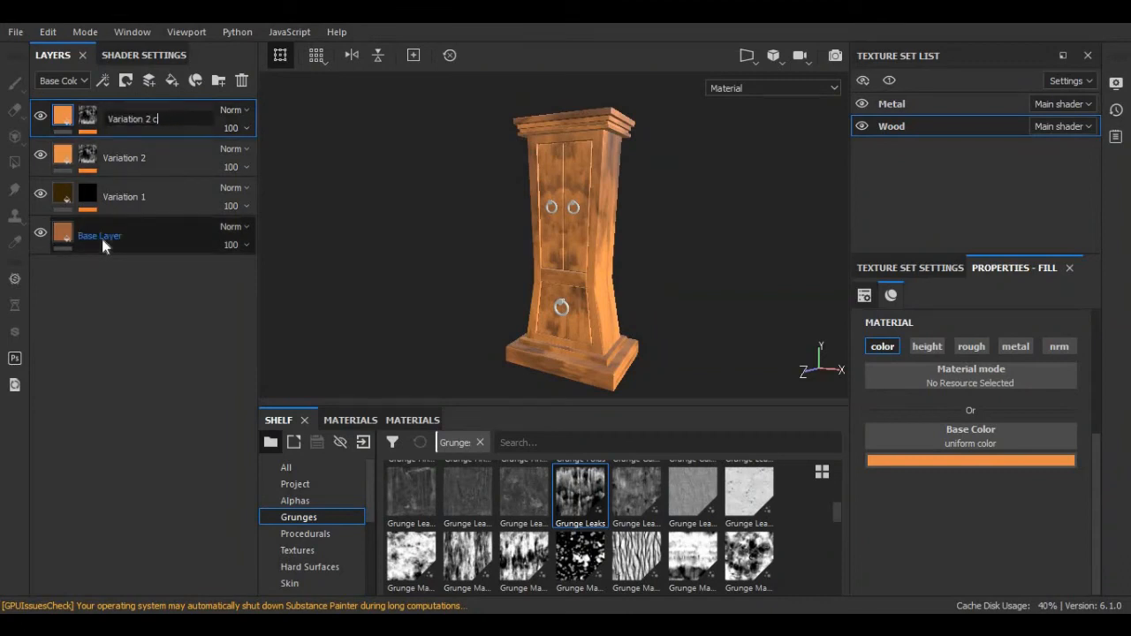
key("BackSpace")
key("BackSpace")
key("BackSpace")
type("3")
key("Return")
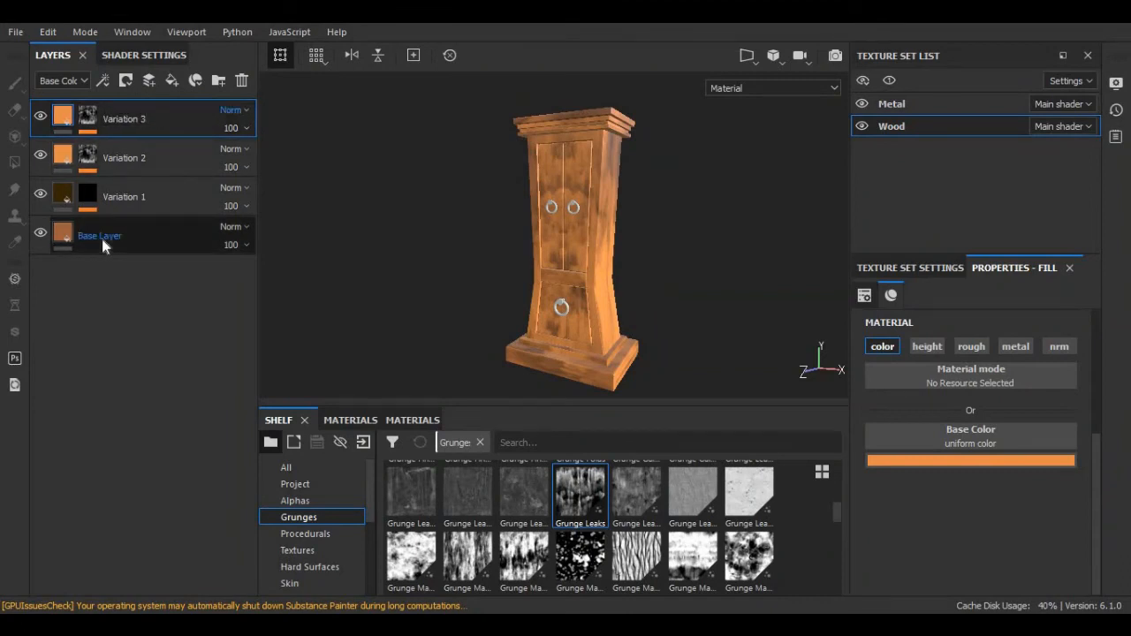
left_click(90, 125)
left_click(126, 150)
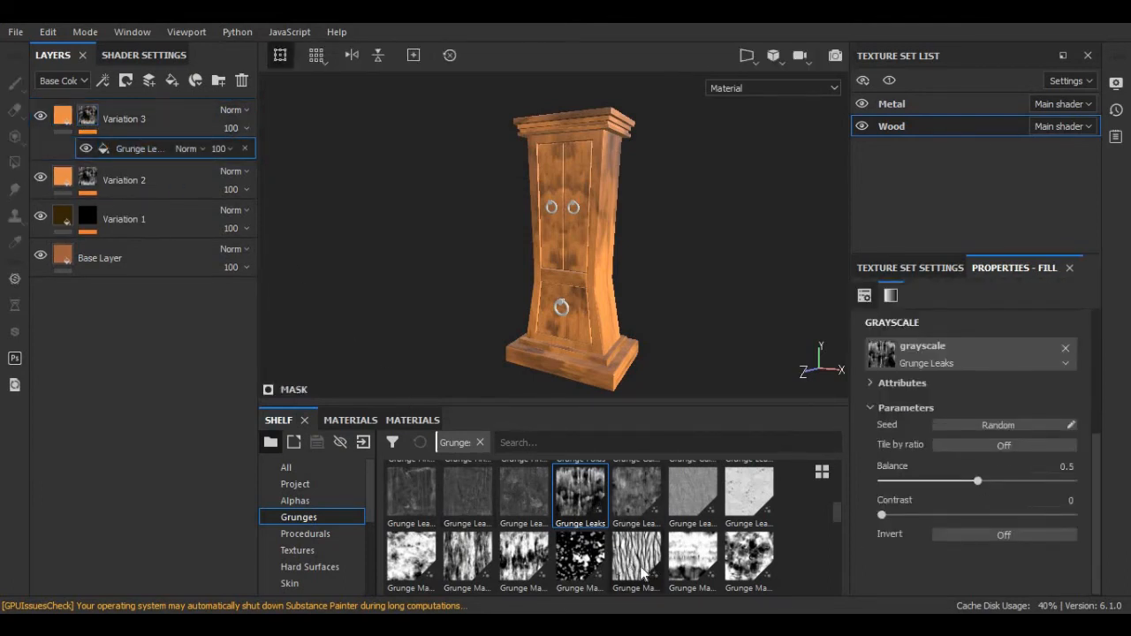
Swap Variation 3's mask pattern for Grunge Map 005 at UV scale 1.67, offset 0.51 / -0.21.
mouse_move(643, 574)
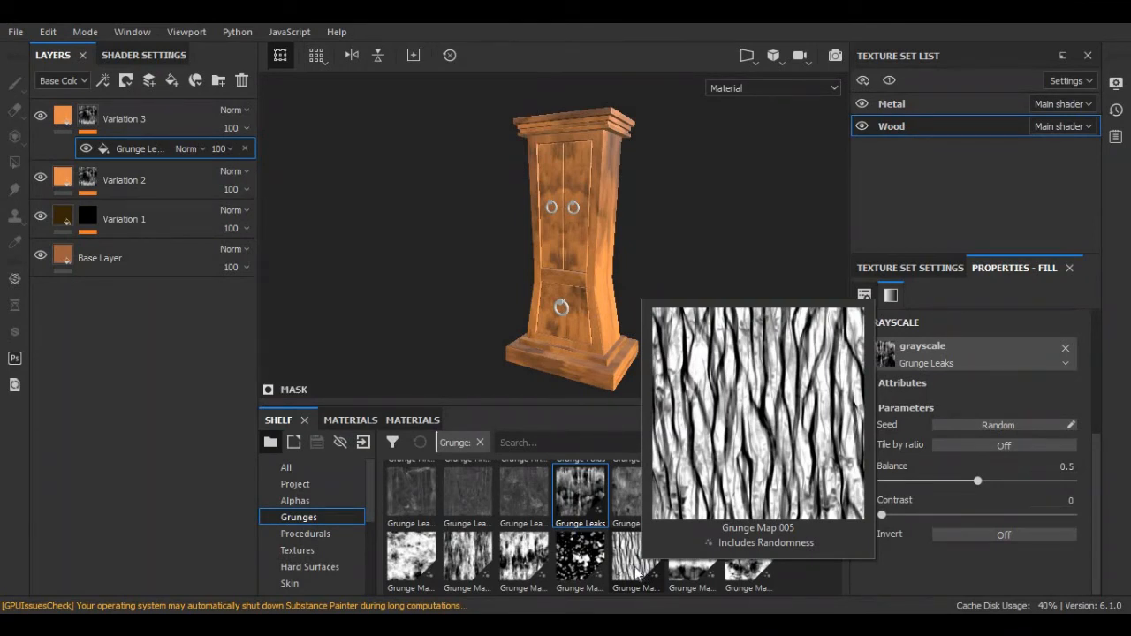
left_click_drag(635, 572, 939, 345)
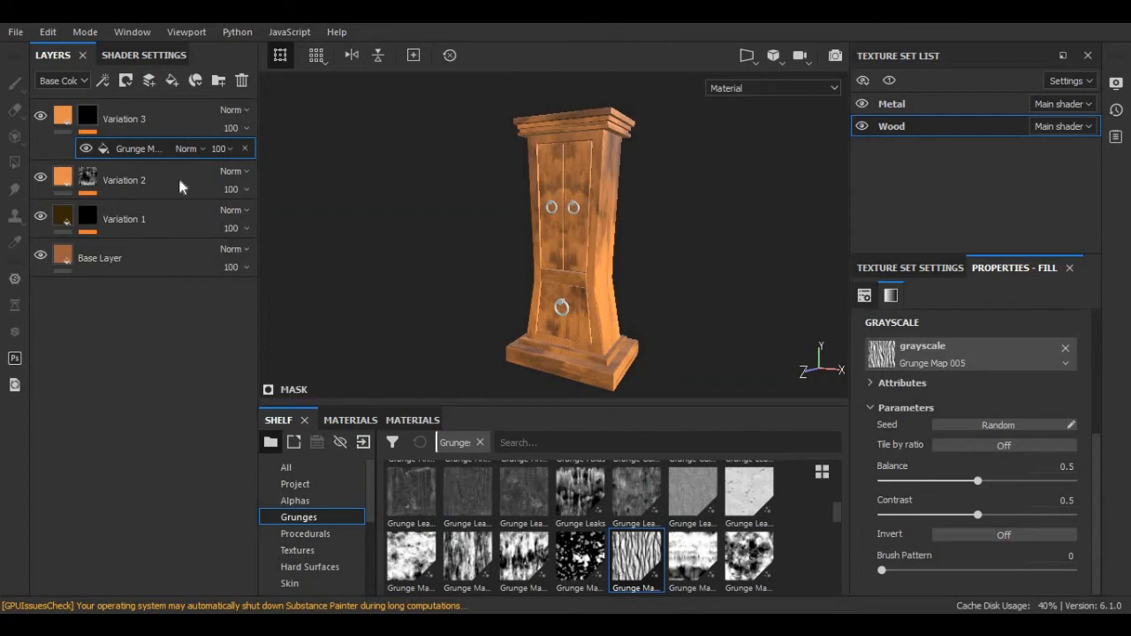
scroll(952, 479, "up", 3)
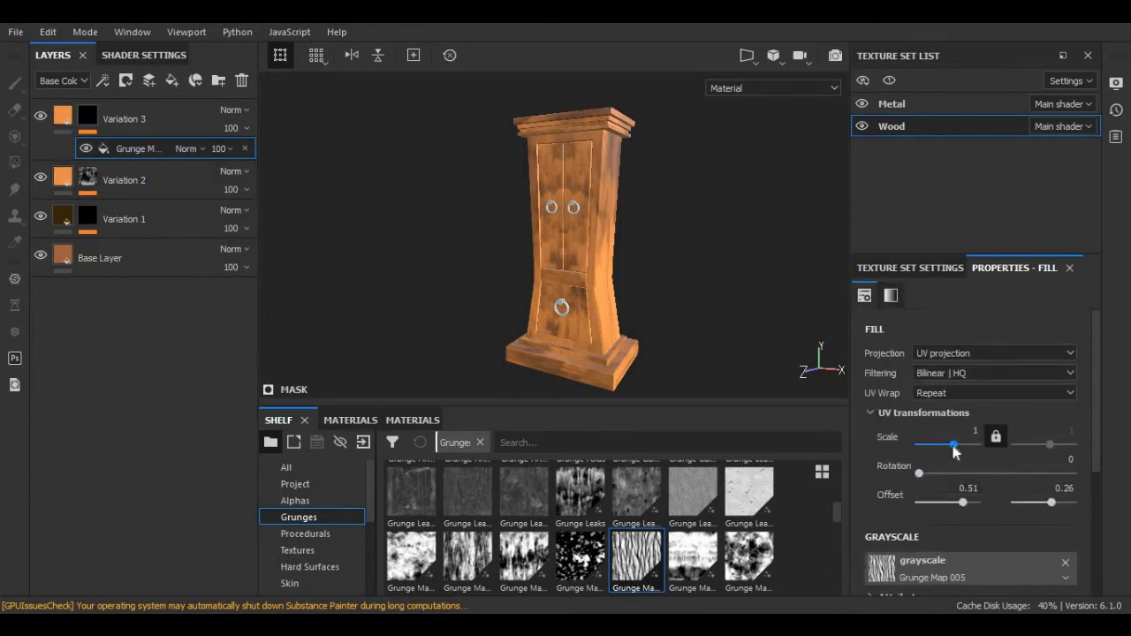
mouse_move(954, 445)
left_mouse_down()
mouse_move(941, 444)
mouse_move(954, 446)
left_mouse_up()
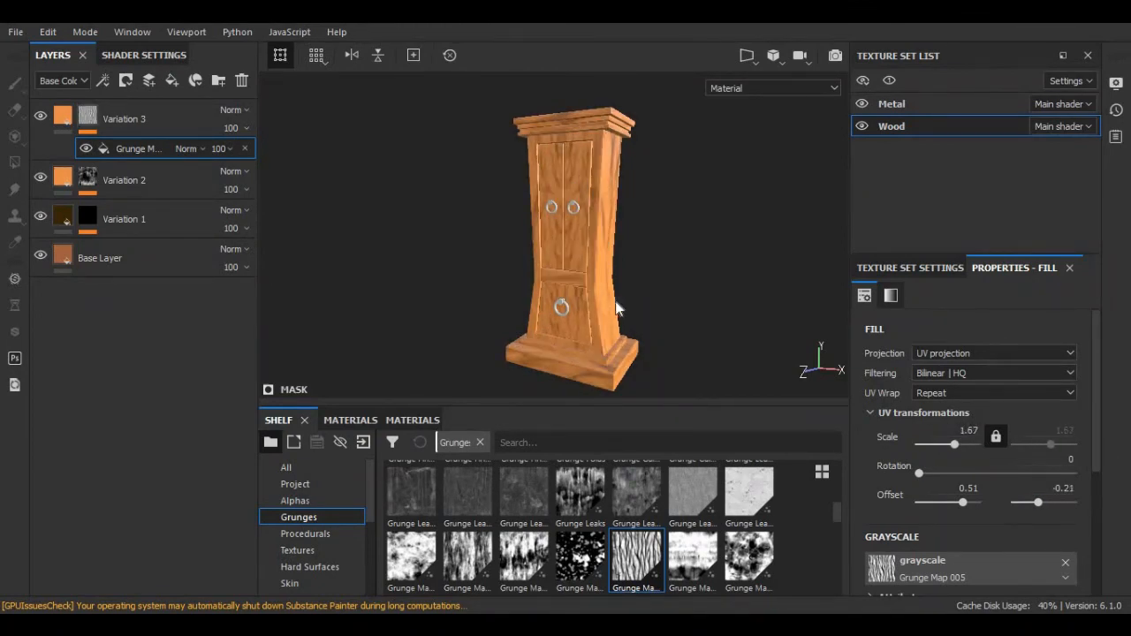
left_click_drag(649, 273, 619, 254, "alt")
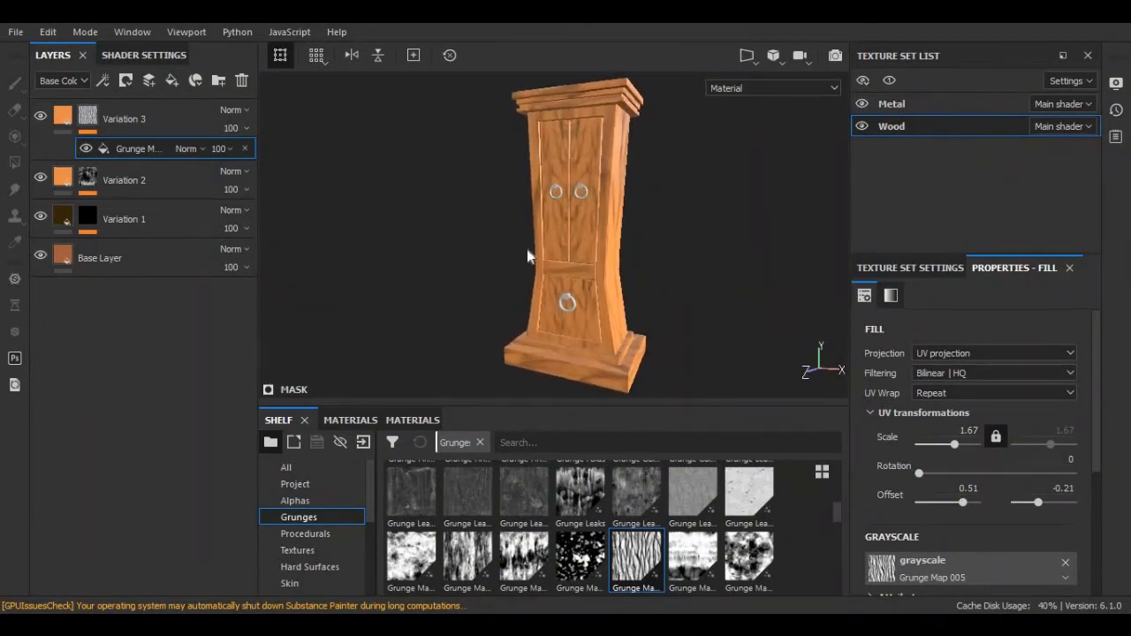
left_click(110, 128)
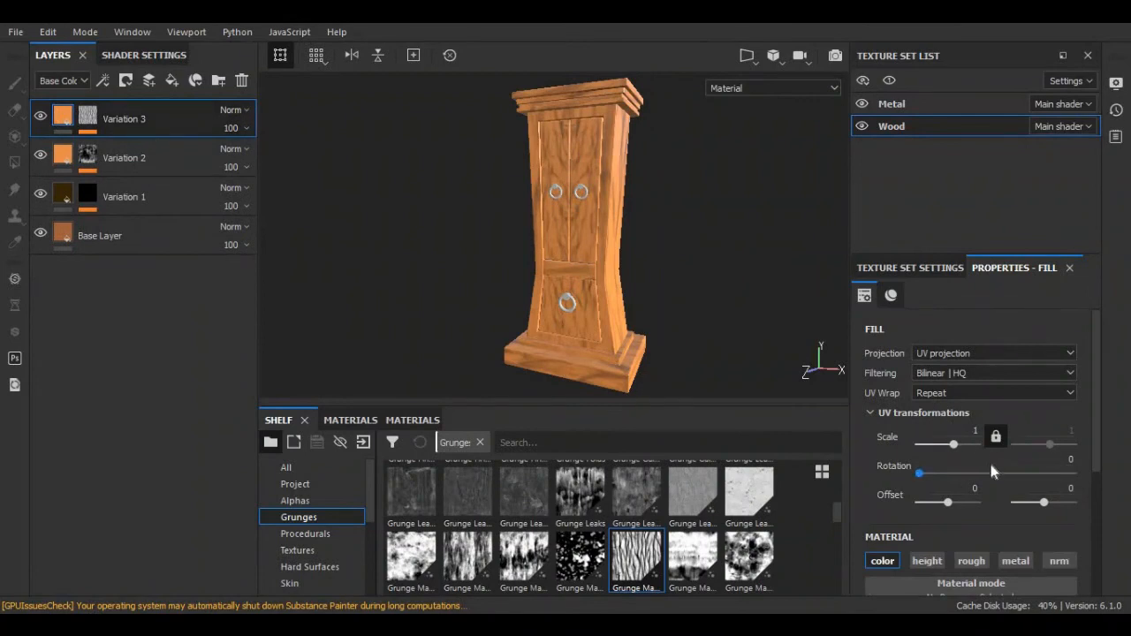
Shift Variation 3's base colour to a more saturated, brighter yellow-orange.
scroll(989, 461, "down", 3)
left_click(999, 526)
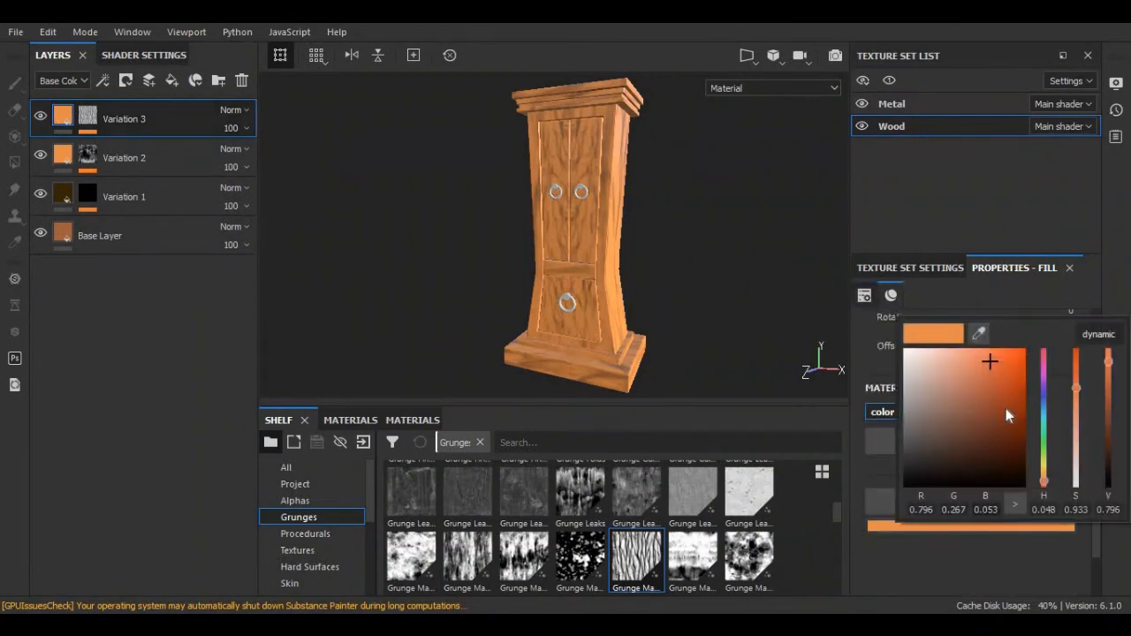
left_click_drag(1076, 385, 1059, 411)
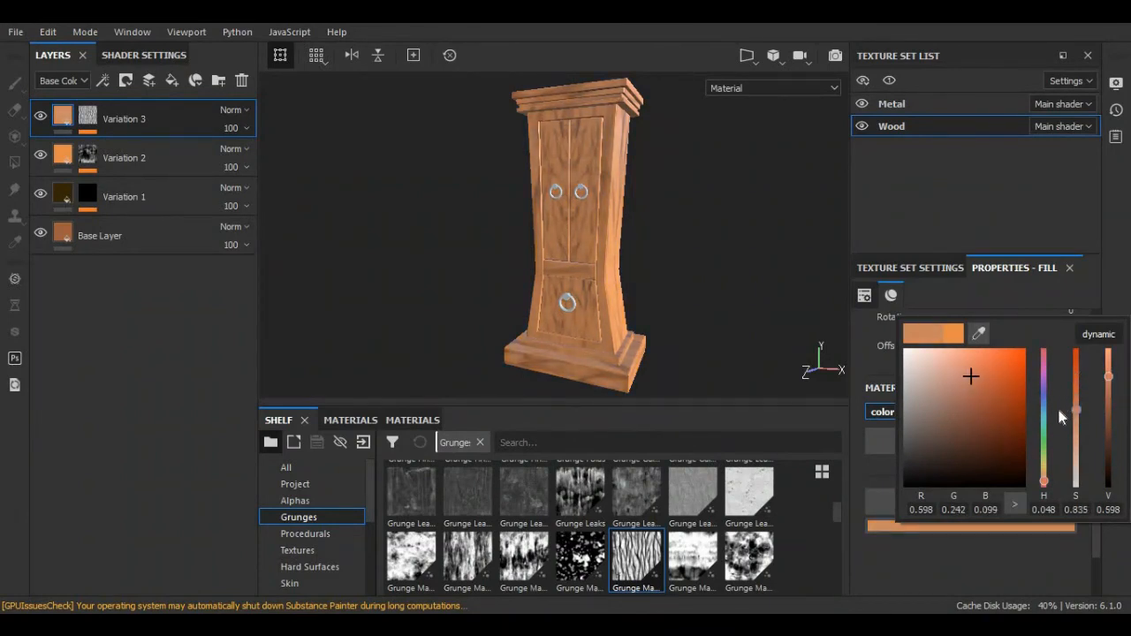
left_click_drag(1042, 483, 1038, 479)
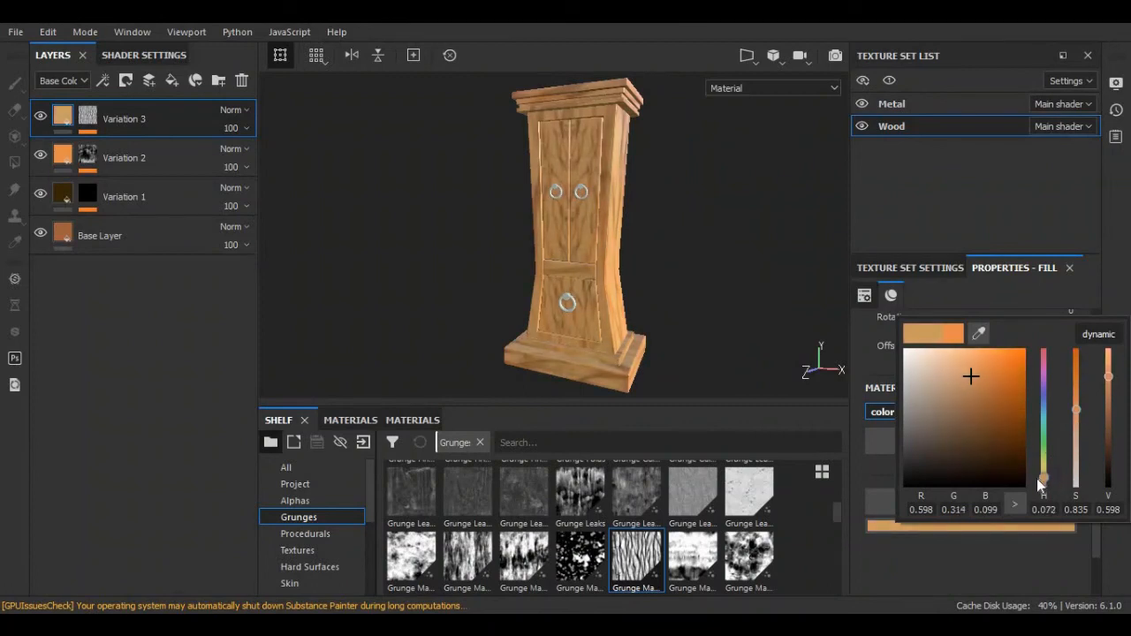
left_click_drag(976, 375, 984, 364)
scroll(782, 241, "up", 1)
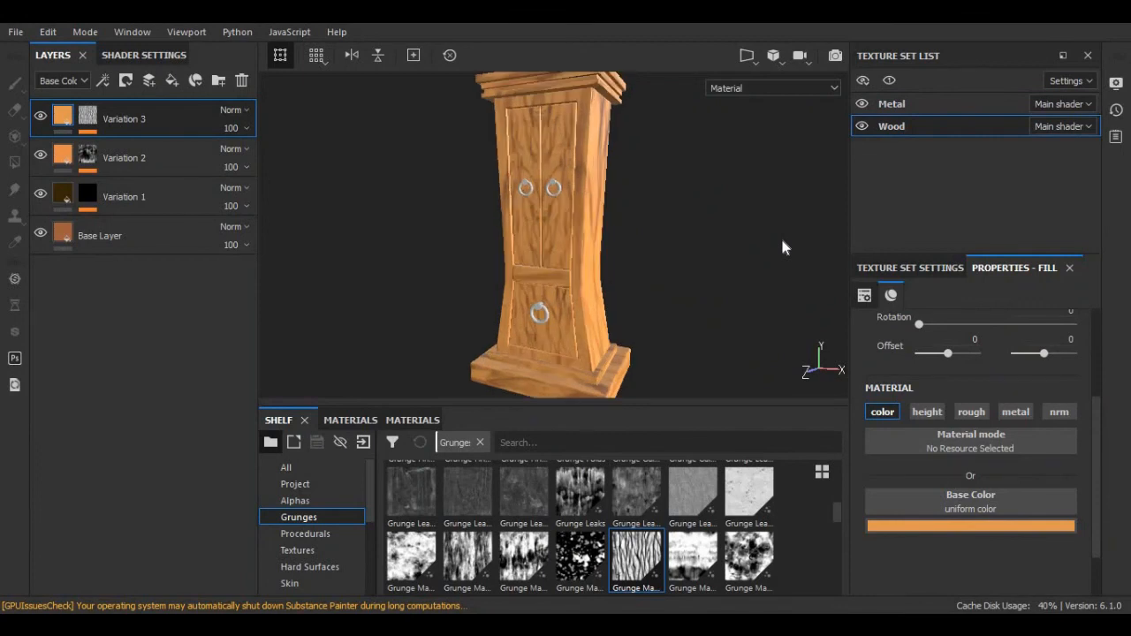
mouse_move(790, 248)
left_mouse_down("alt")
mouse_move(782, 232)
mouse_move(757, 242)
mouse_move(787, 246)
left_mouse_up("alt")
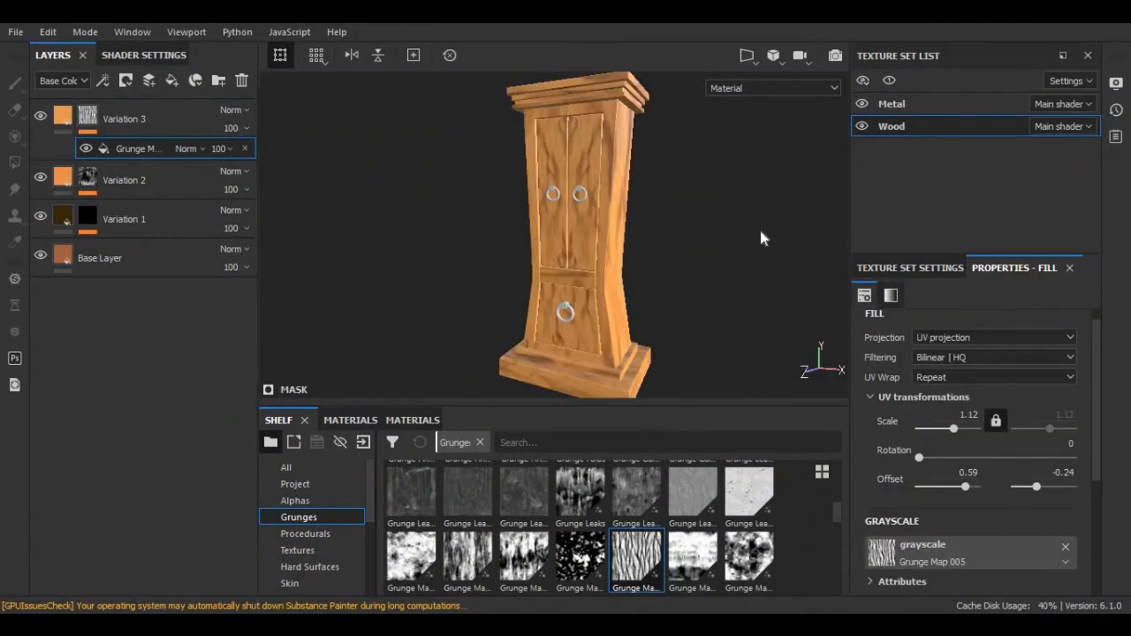
Switch to the Metal texture set and delete its default Layer 1.
left_click(890, 104)
left_click(242, 81)
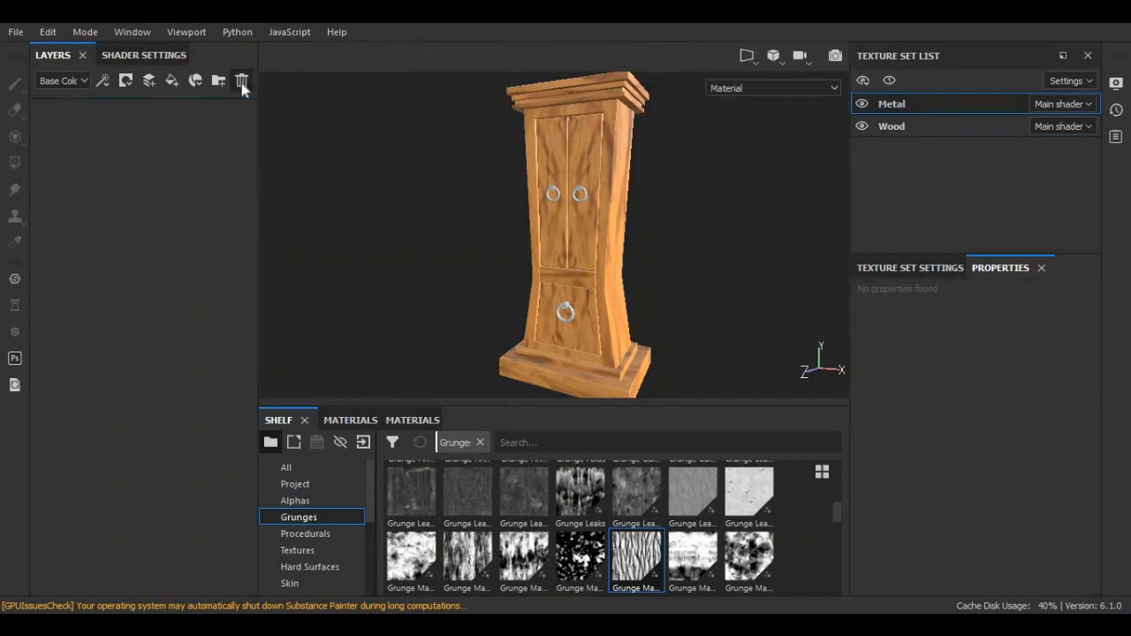
scroll(319, 517, "down", 3)
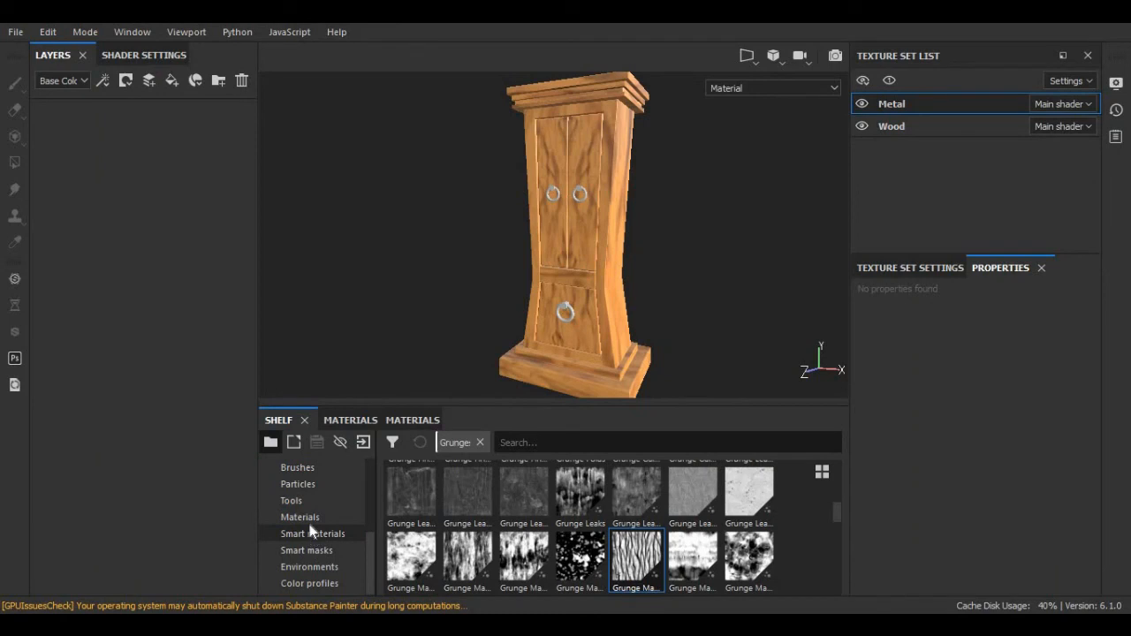
Search the smart materials for 'metal' and apply Cobalt Damaged to the Metal set.
left_click(301, 536)
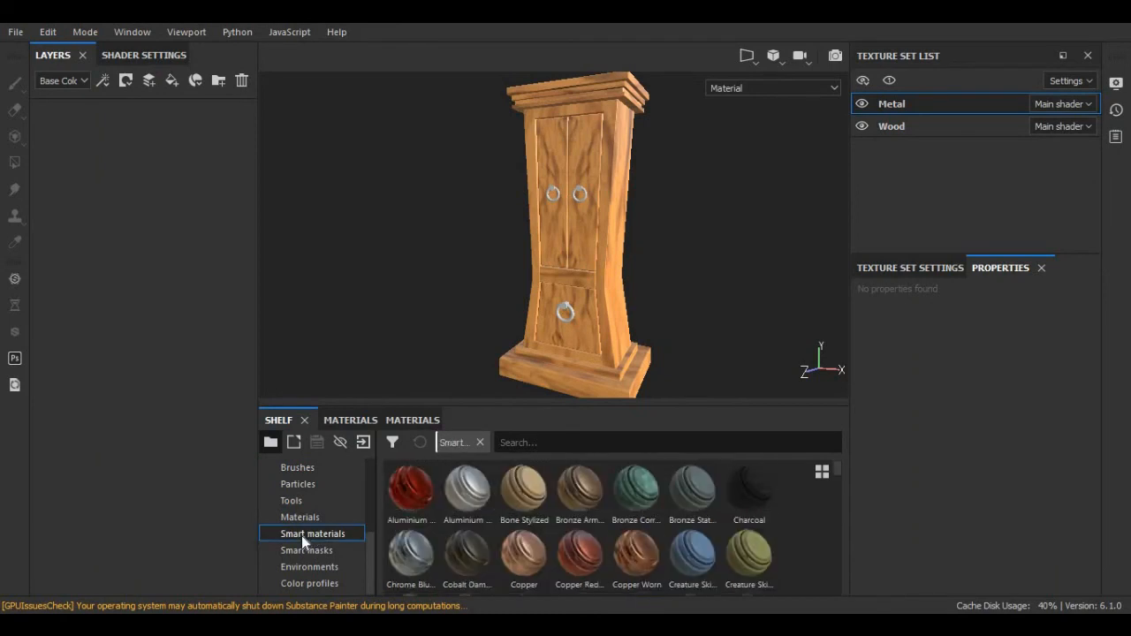
left_click(535, 442)
type("me")
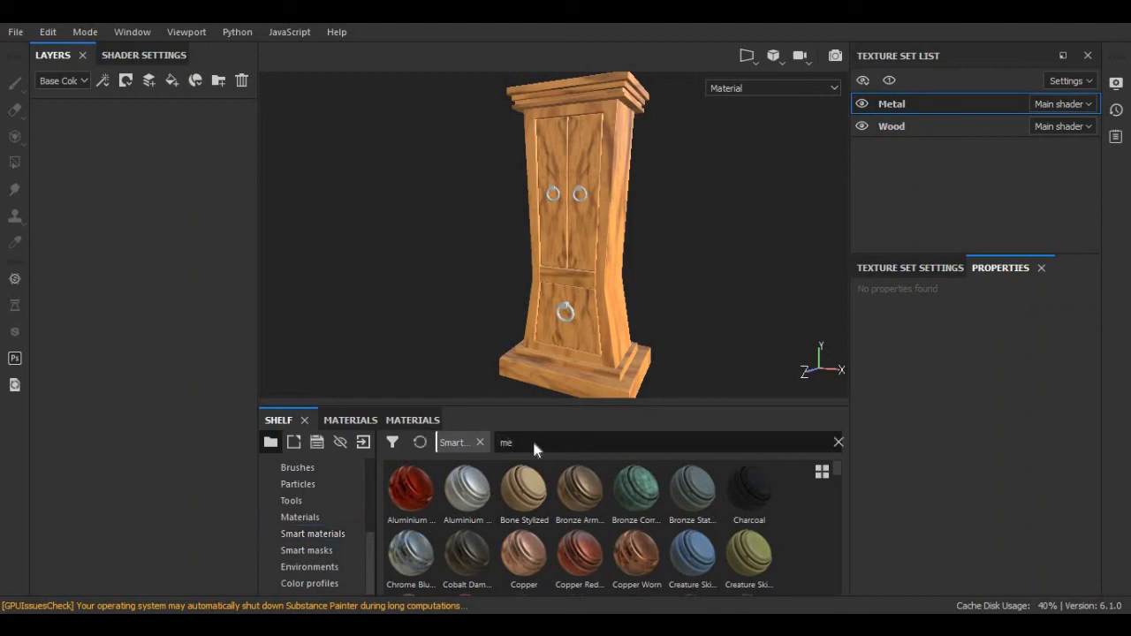
type("tal")
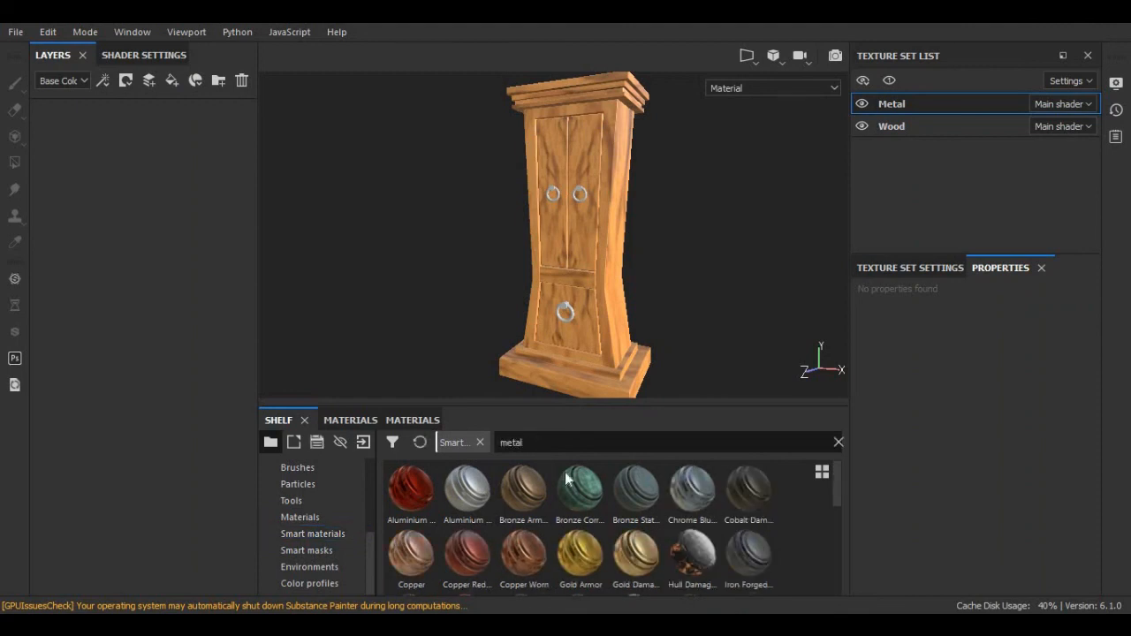
mouse_move(753, 495)
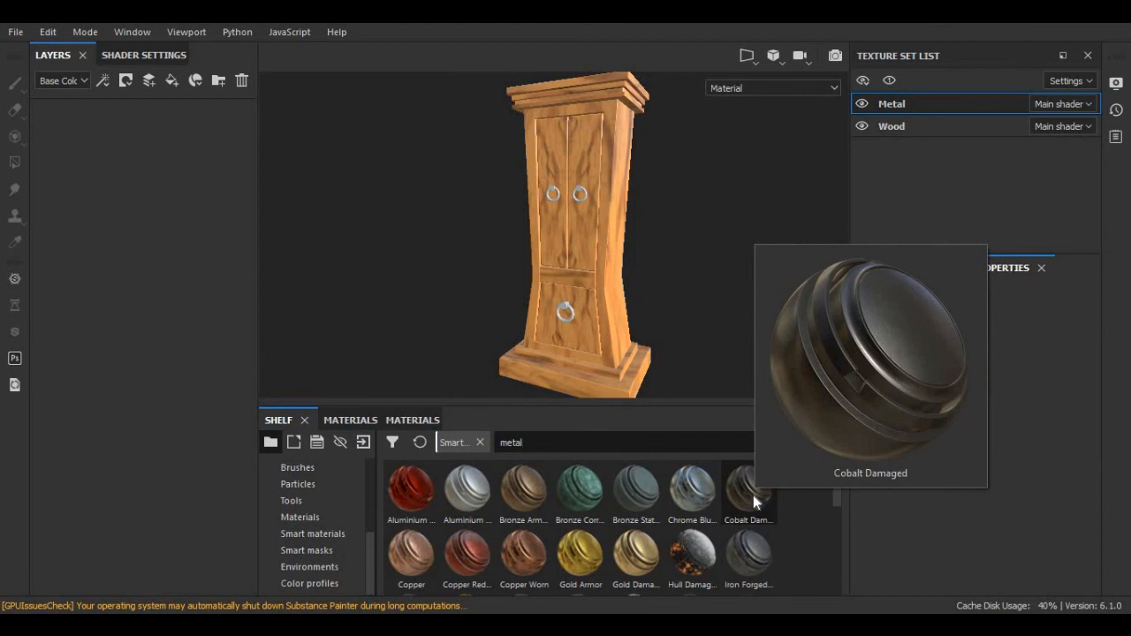
left_click_drag(753, 495, 149, 188)
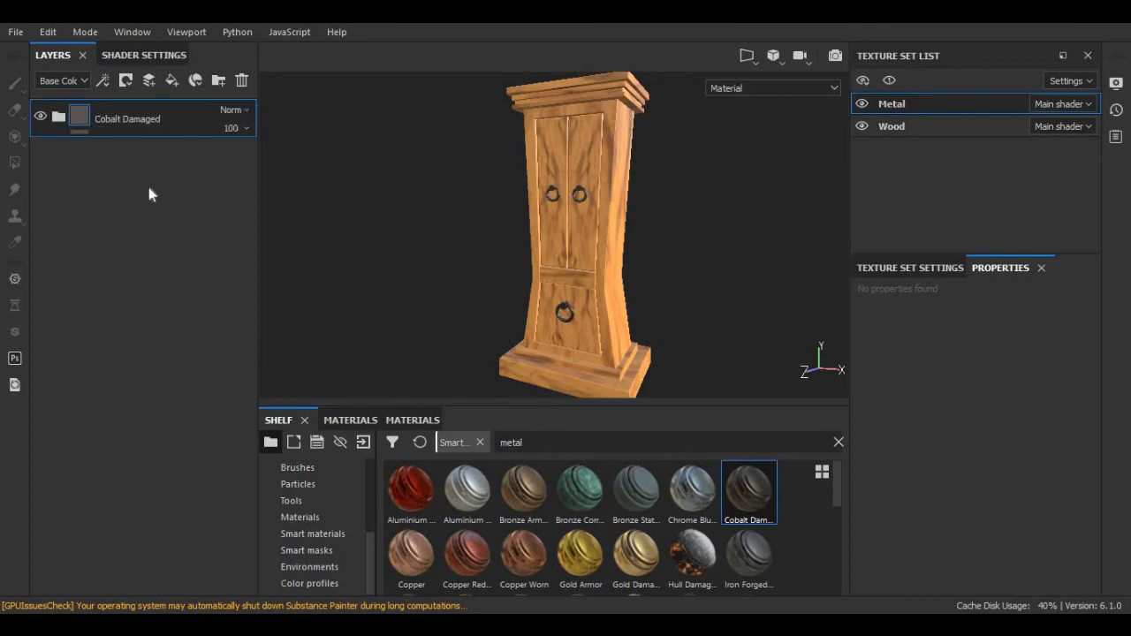
Orbit to inspect the dark metal handles, then return to the Wood texture set.
mouse_move(325, 232)
left_mouse_down("alt")
mouse_move(378, 242)
mouse_move(371, 250)
mouse_move(392, 242)
mouse_move(378, 242)
left_mouse_up("alt")
middle_click_drag(378, 242, 384, 233, "alt")
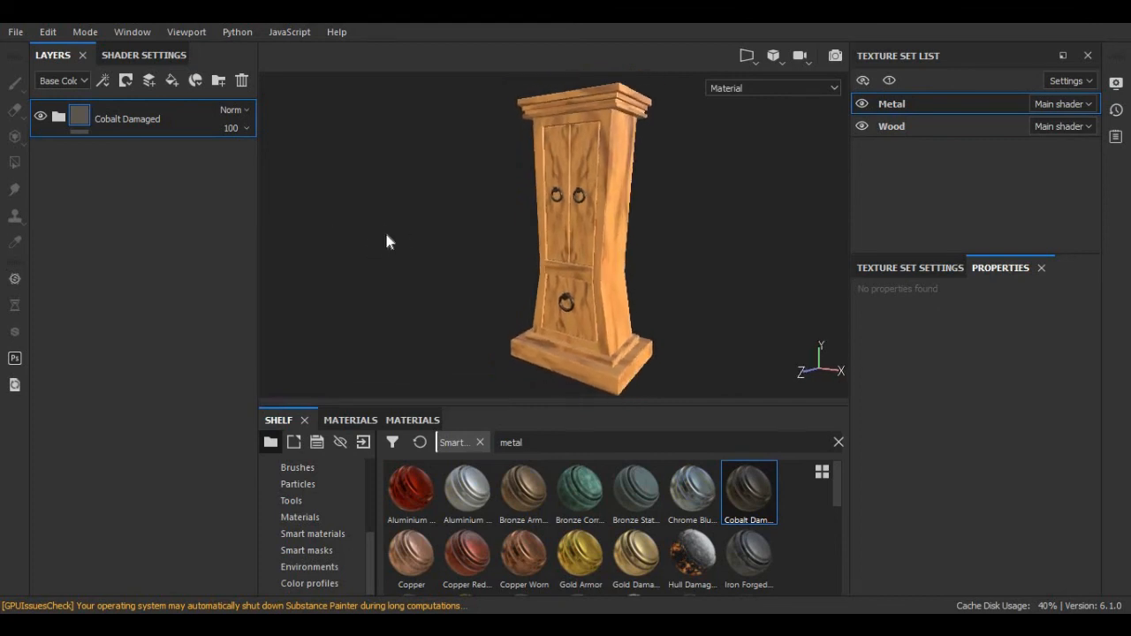
left_click_drag(385, 234, 486, 185, "alt")
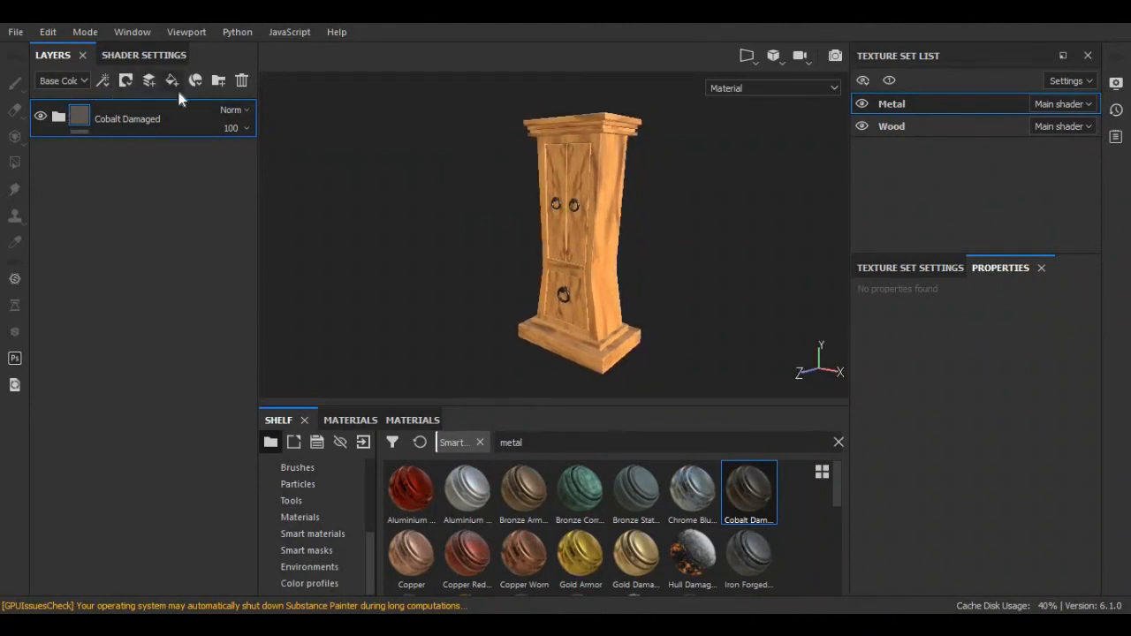
left_click(893, 126)
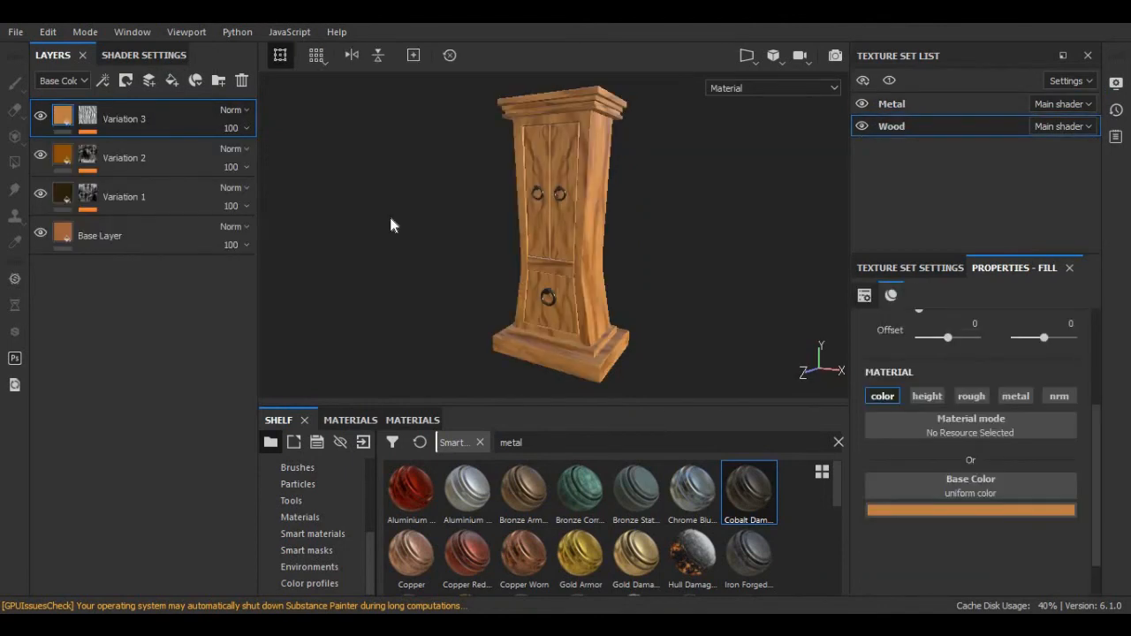